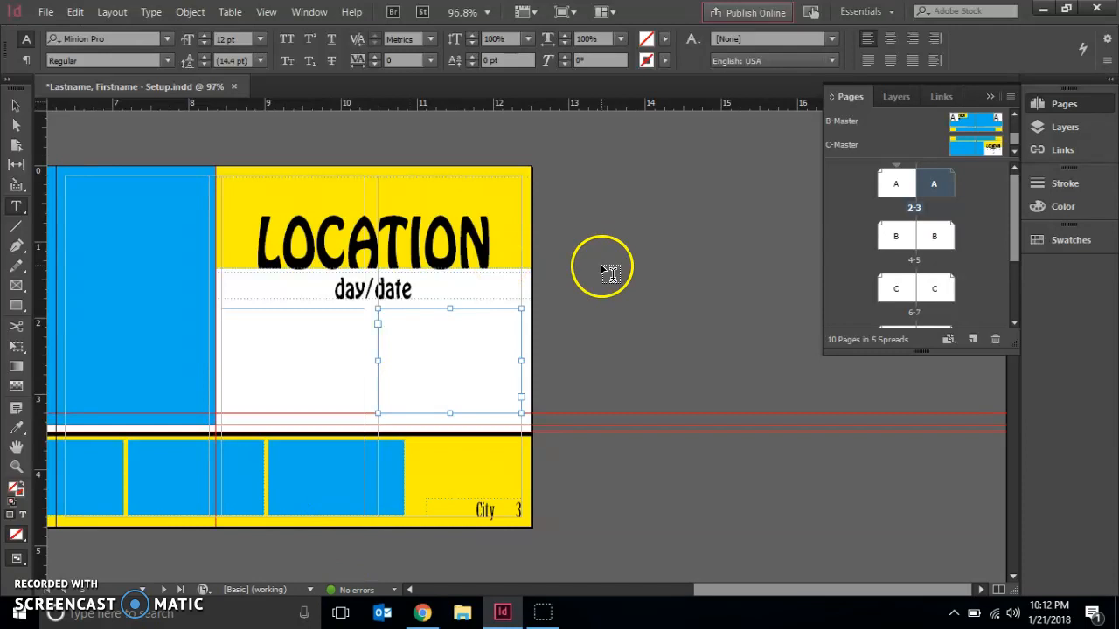
# Bring page 3, the right-hand page of the 2-3 spread, into view
pyautogui.click(1065, 105)
pyautogui.click(1065, 106)
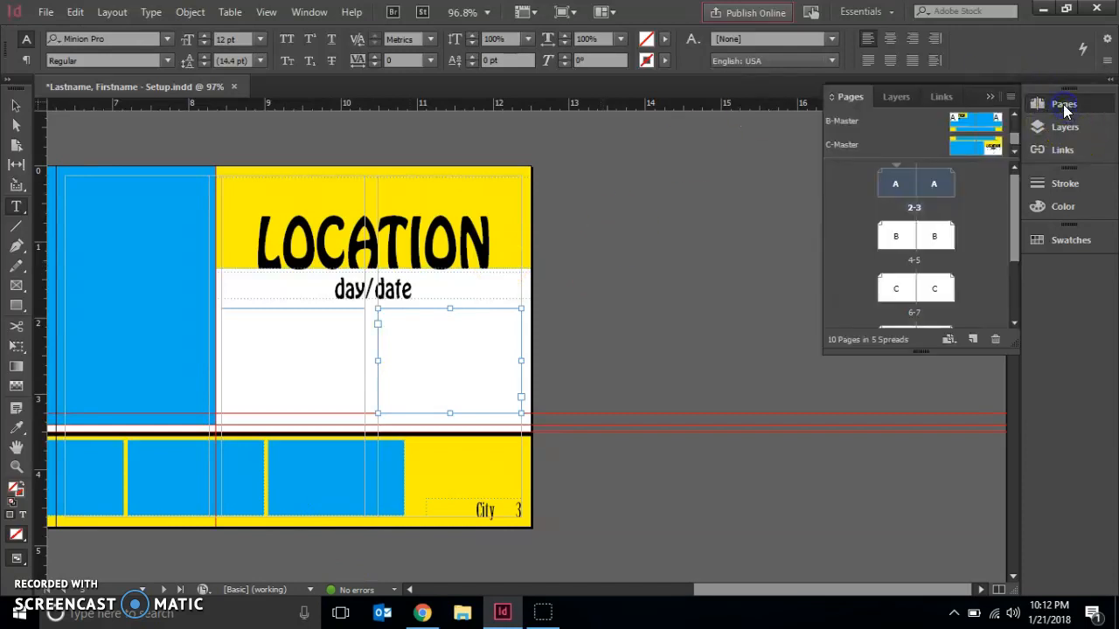
pyautogui.doubleClick(933, 185)
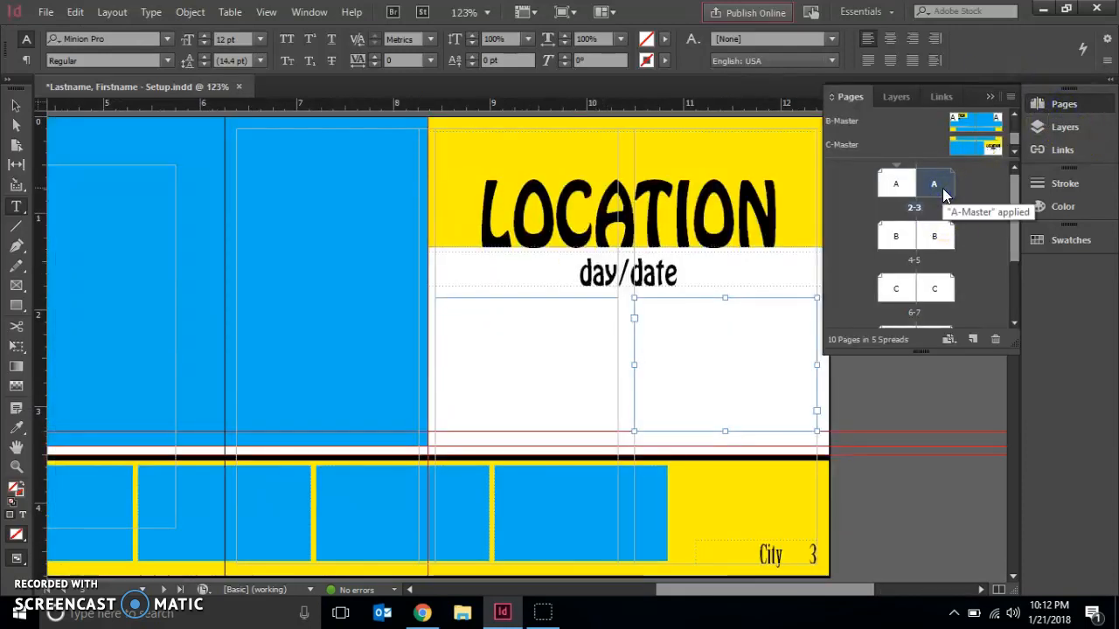
pyautogui.click(931, 200)
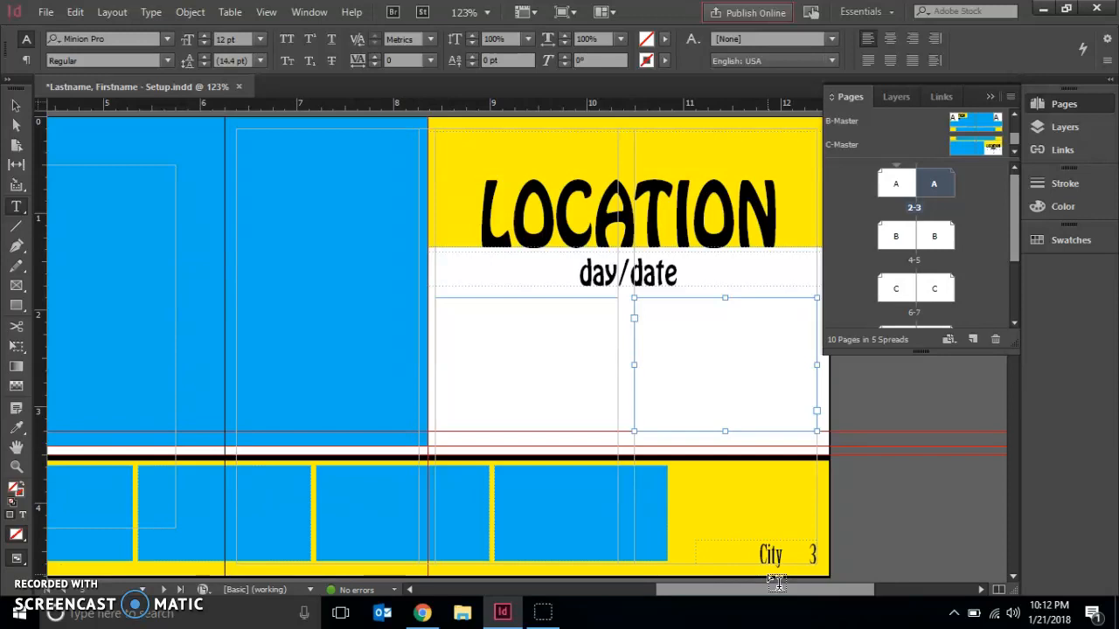
# Override the LOCATION master text frame on page 3 so that it can be edited there
pyautogui.click(14, 103)
pyautogui.moveTo(480, 237); pyautogui.dragTo(500, 310)
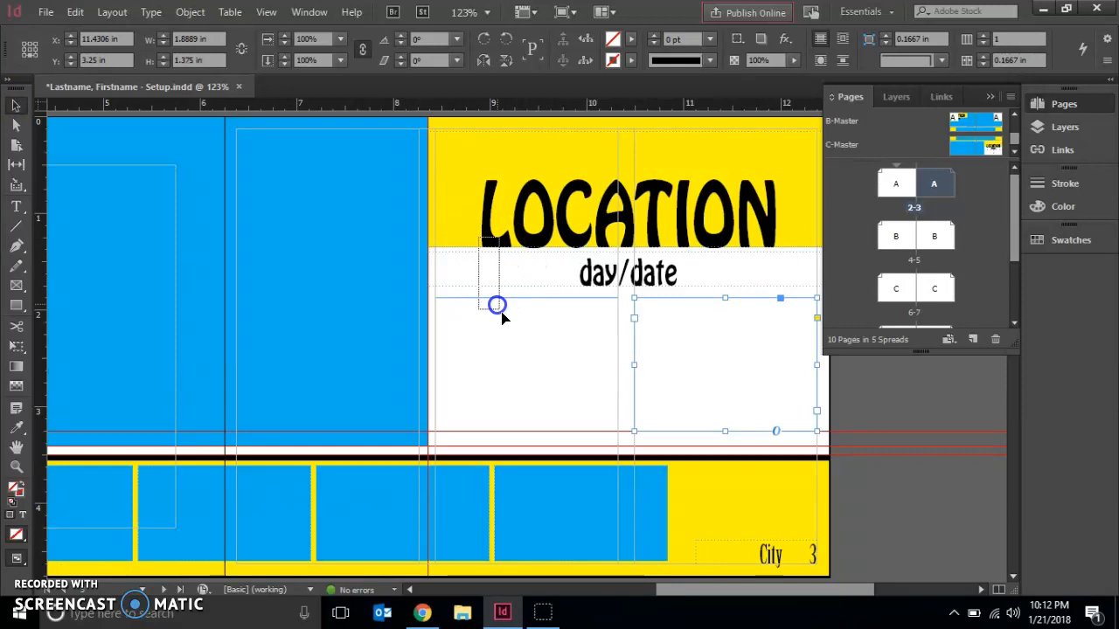
pyautogui.click(669, 219)
pyautogui.click(633, 213)
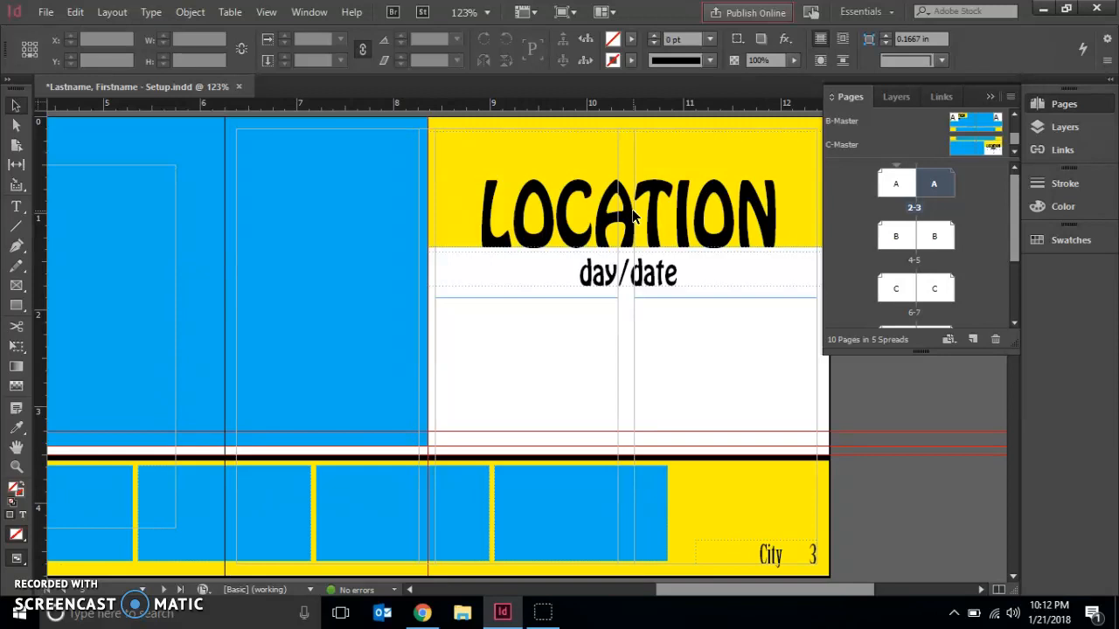
pyautogui.click(575, 215)
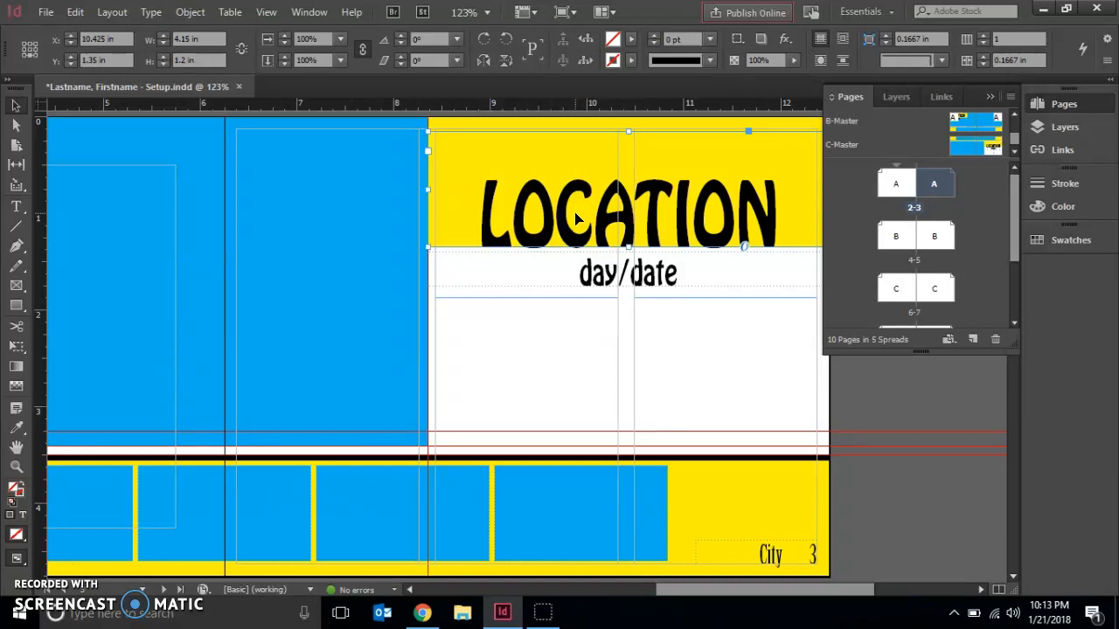
# Replace the LOCATION title text on page 3 with MANAROLA
pyautogui.click(18, 207)
pyautogui.click(479, 229)
pyautogui.moveTo(479, 229); pyautogui.dragTo(767, 250)
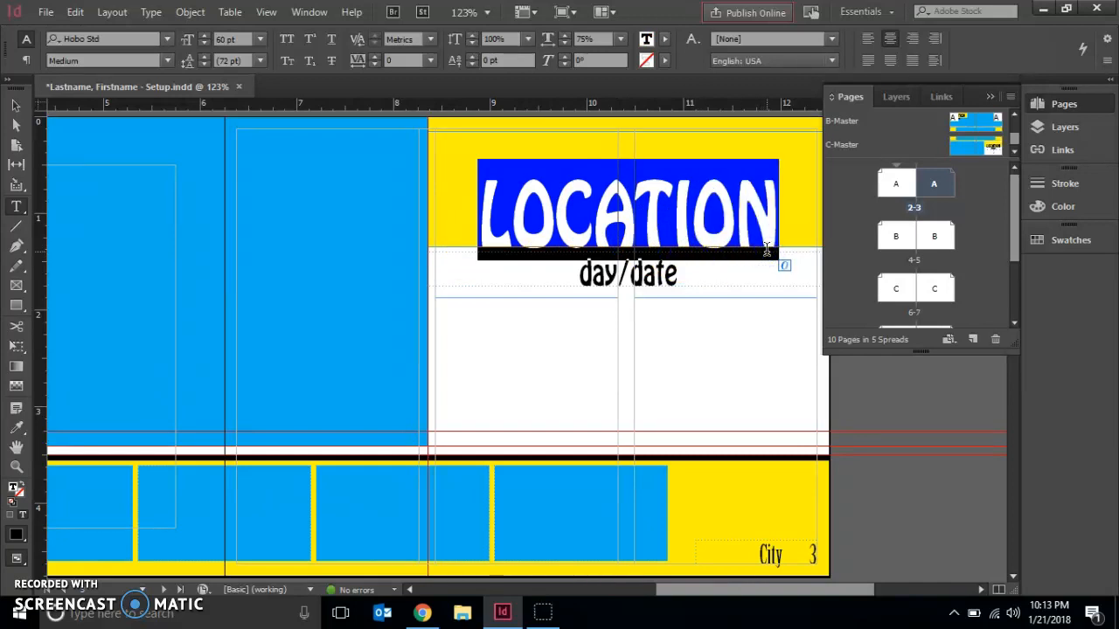
pyautogui.write('MAN')
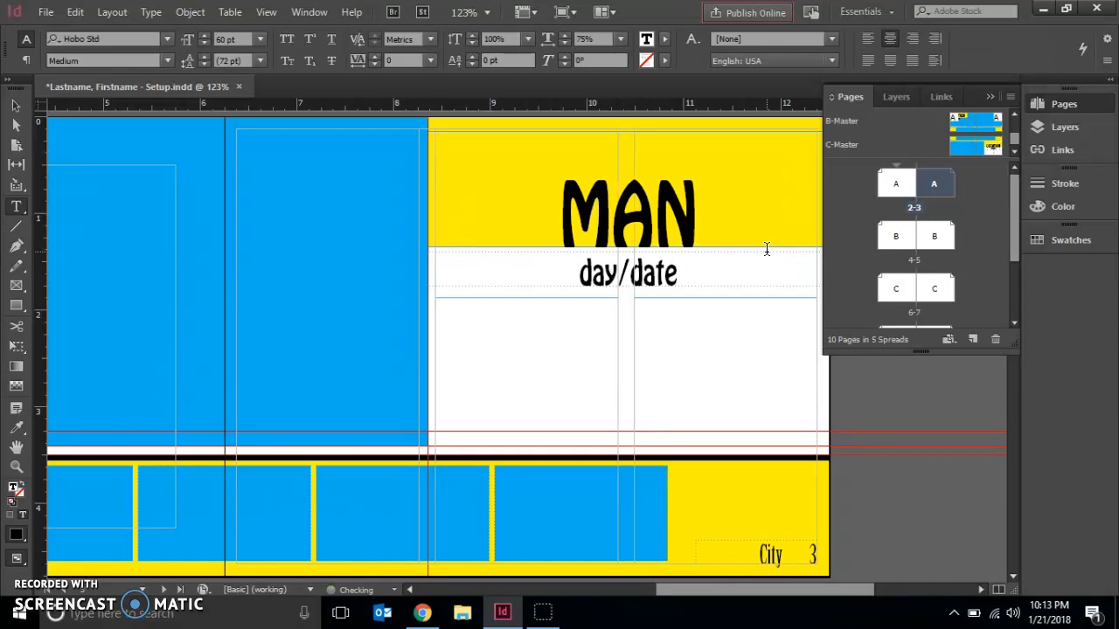
pyautogui.write('AROLA')
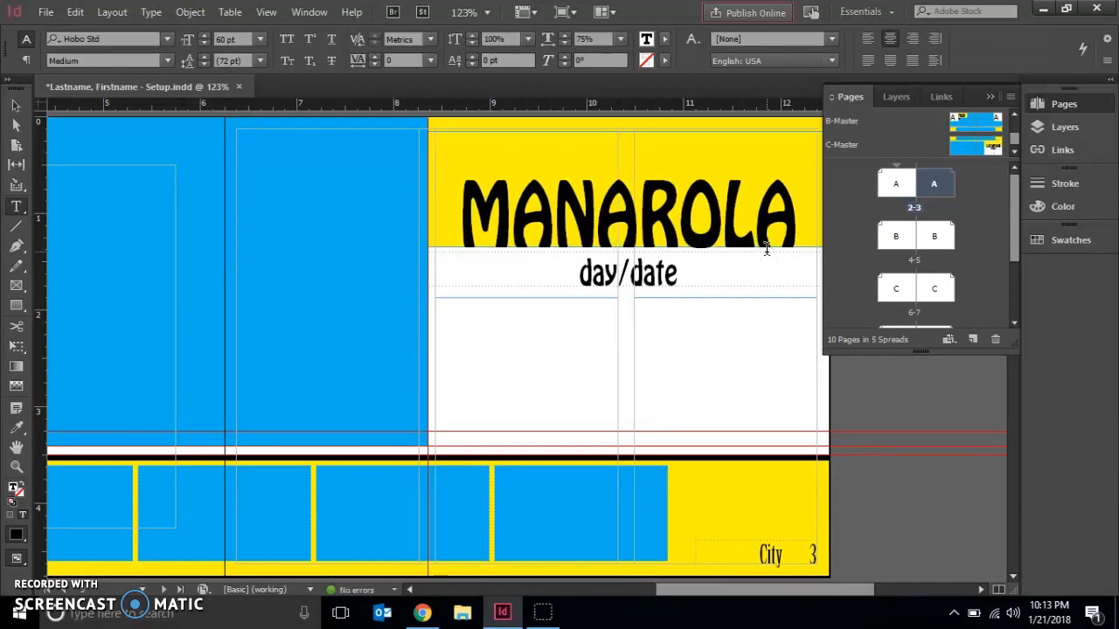
pyautogui.click(673, 267)
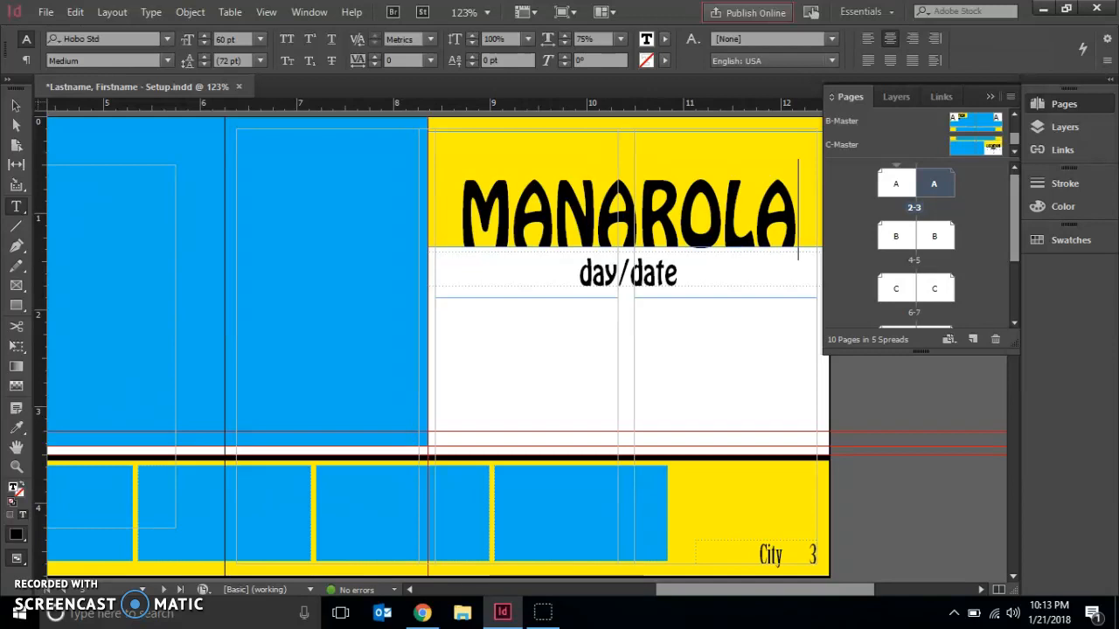
# Open the A-Master spread for editing
pyautogui.scroll(2, 988, 138)
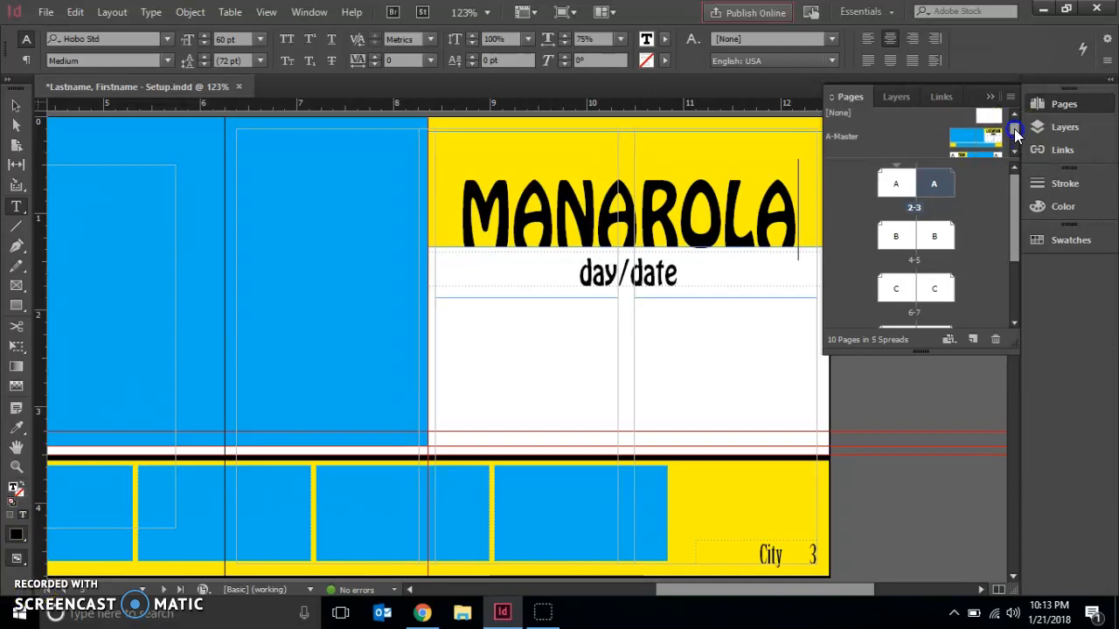
pyautogui.click(845, 141)
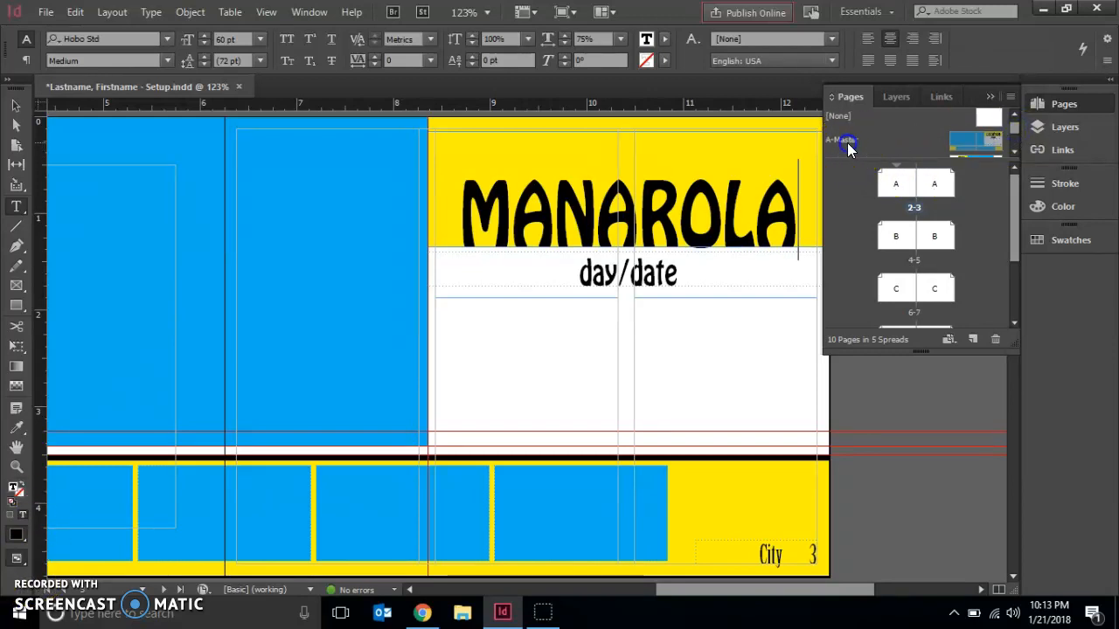
pyautogui.doubleClick(844, 142)
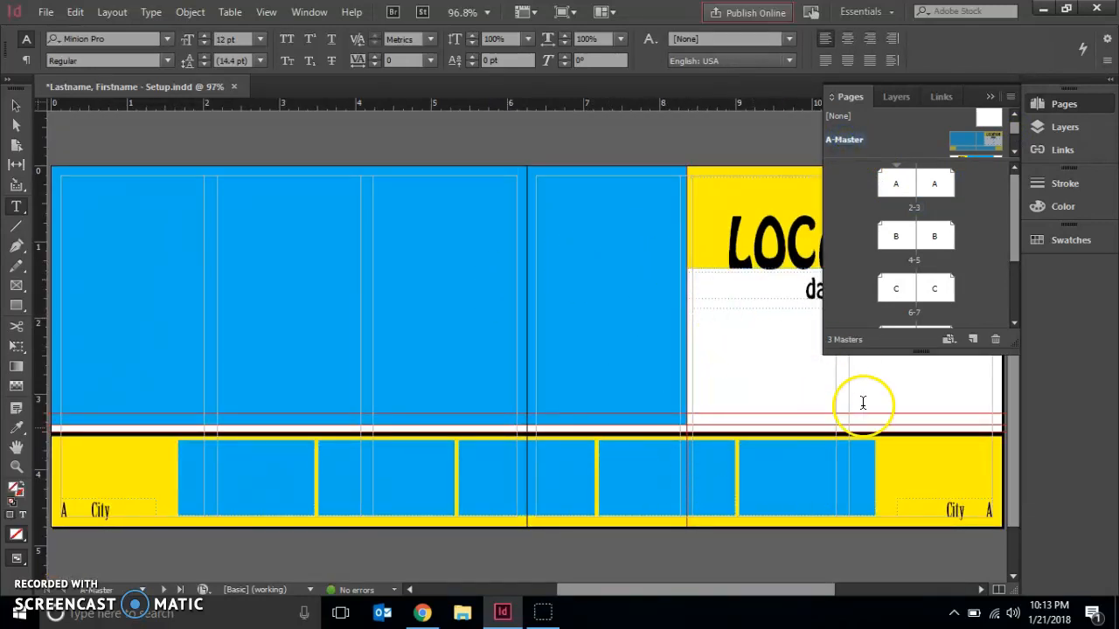
# Format the City footer text on the right-hand master page as Garamond Italic, 12 pt
pyautogui.moveTo(649, 589); pyautogui.dragTo(697, 588)
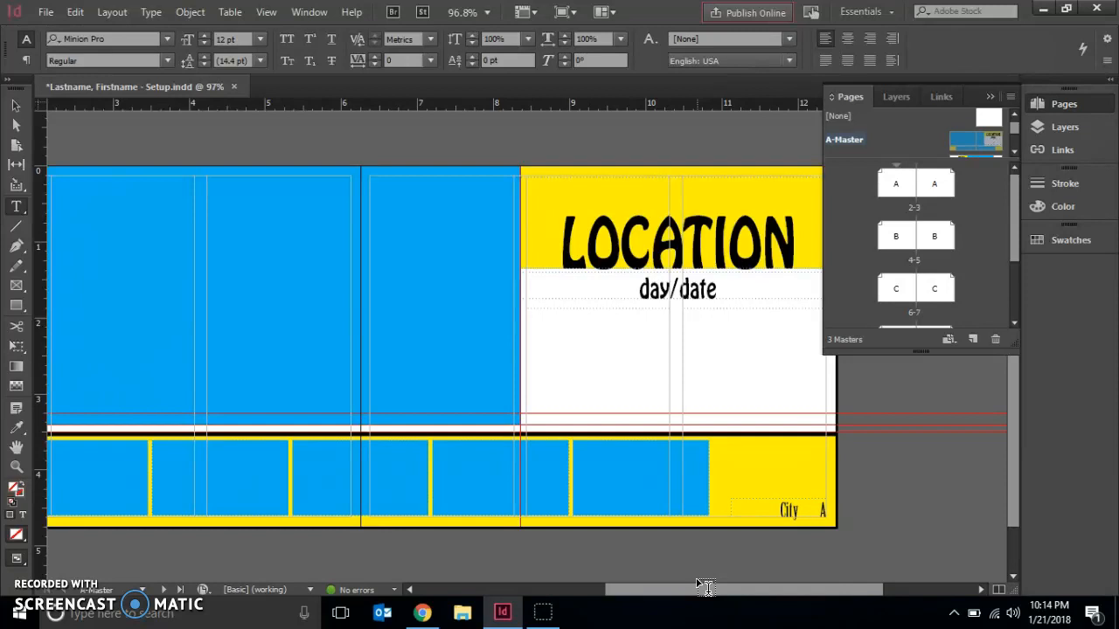
pyautogui.click(781, 512)
pyautogui.moveTo(780, 511); pyautogui.dragTo(799, 516)
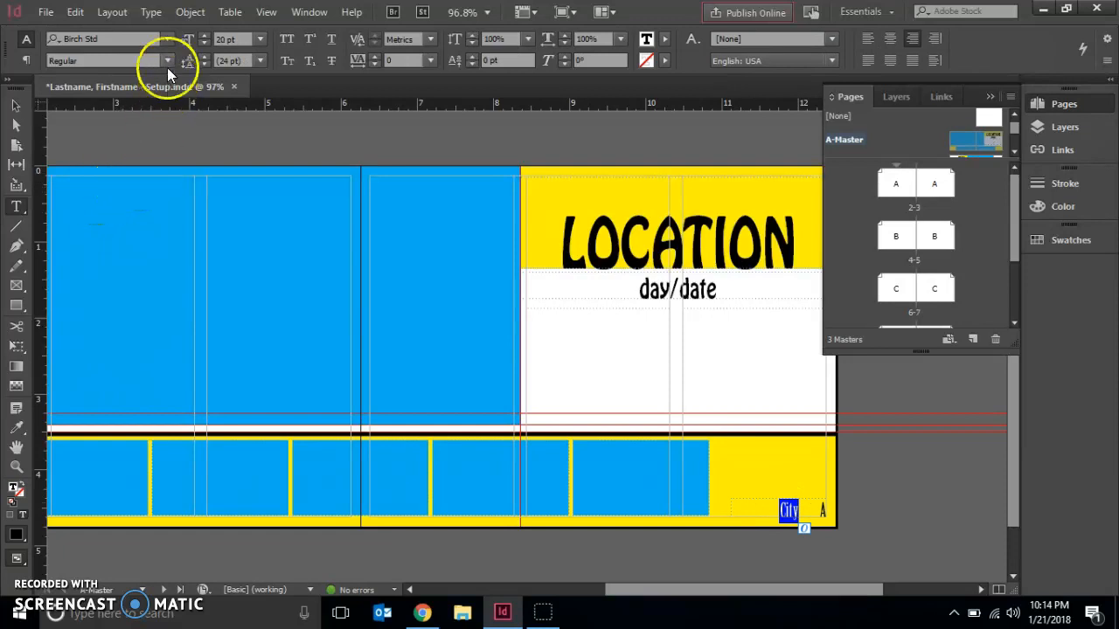
pyautogui.click(168, 38)
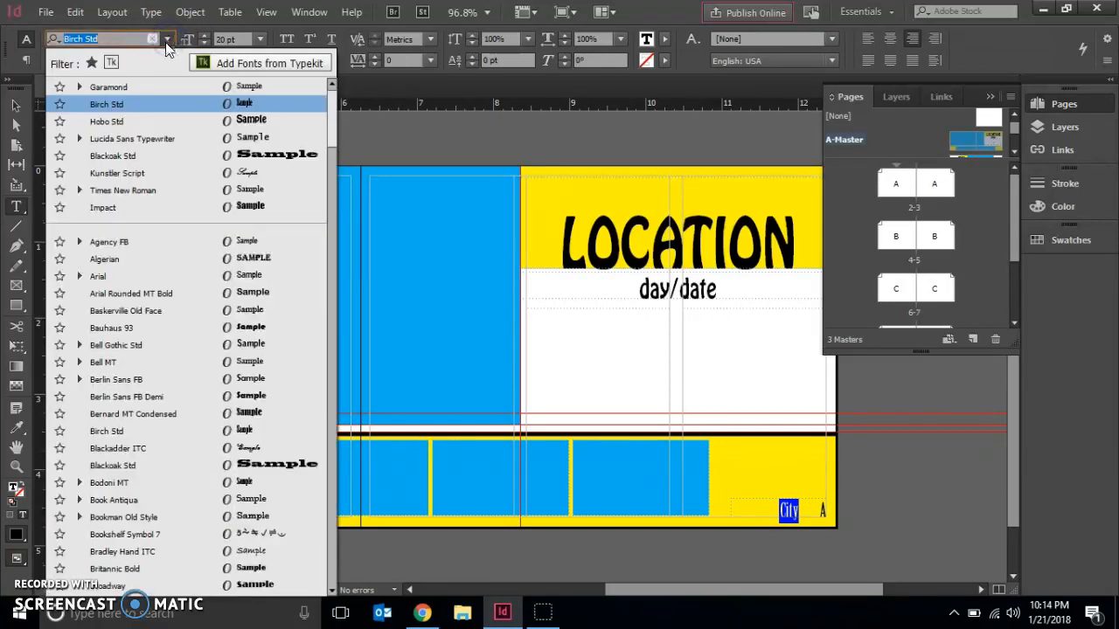
pyautogui.click(109, 88)
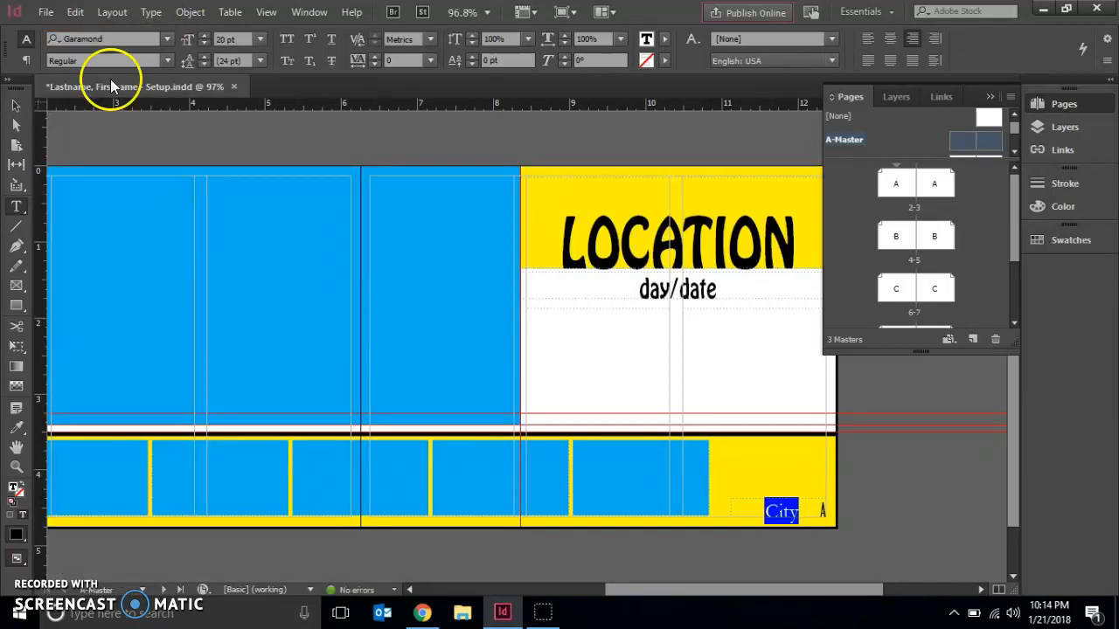
pyautogui.click(261, 40)
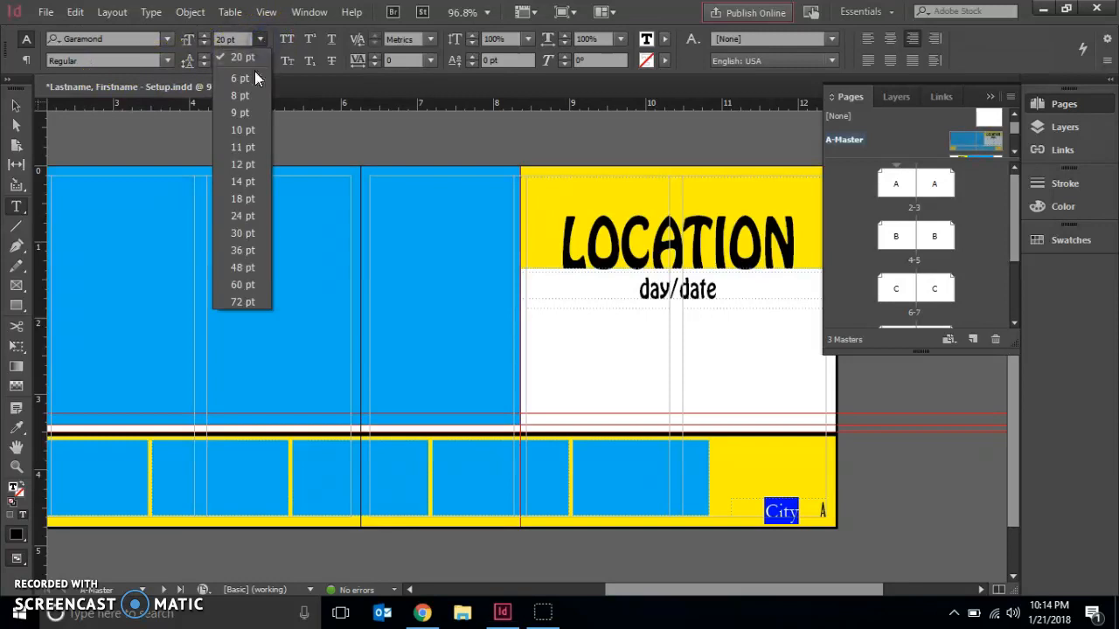
pyautogui.click(242, 164)
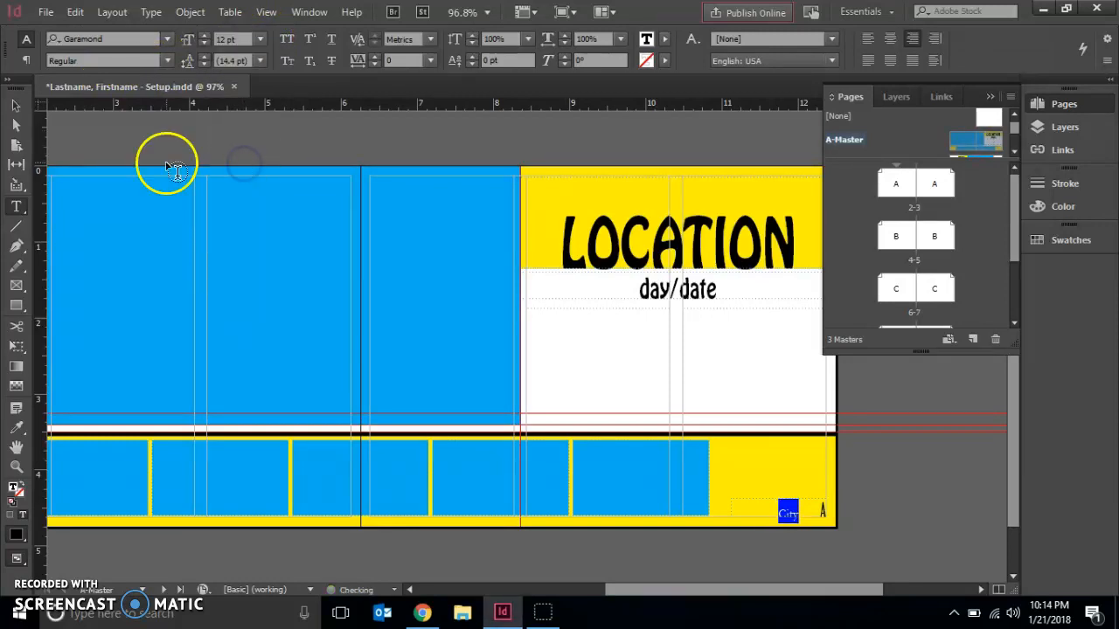
pyautogui.click(168, 60)
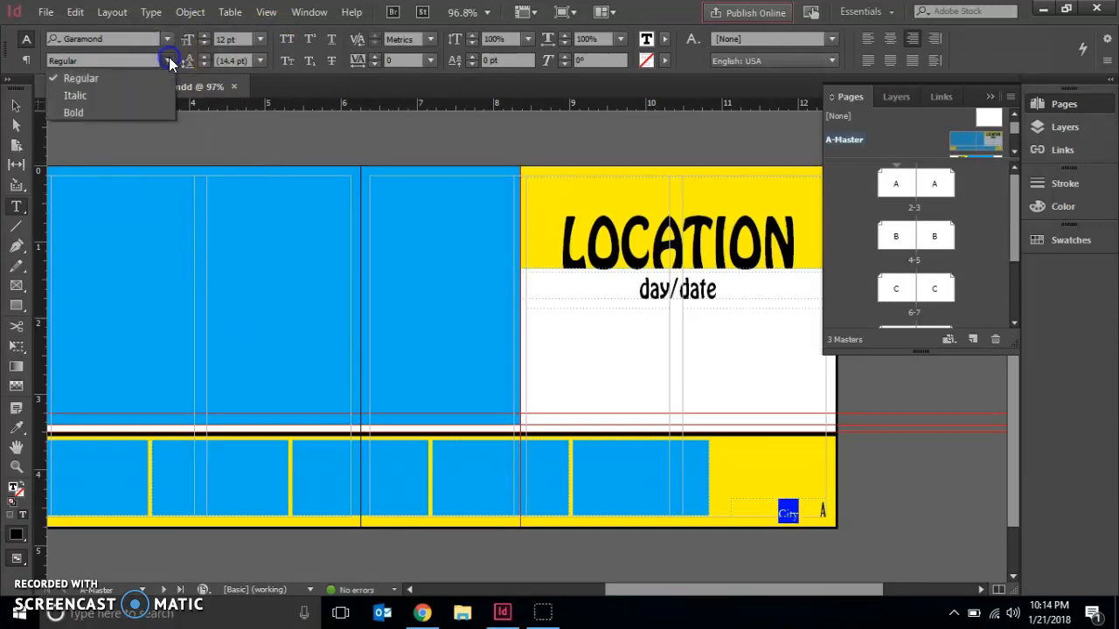
pyautogui.click(113, 94)
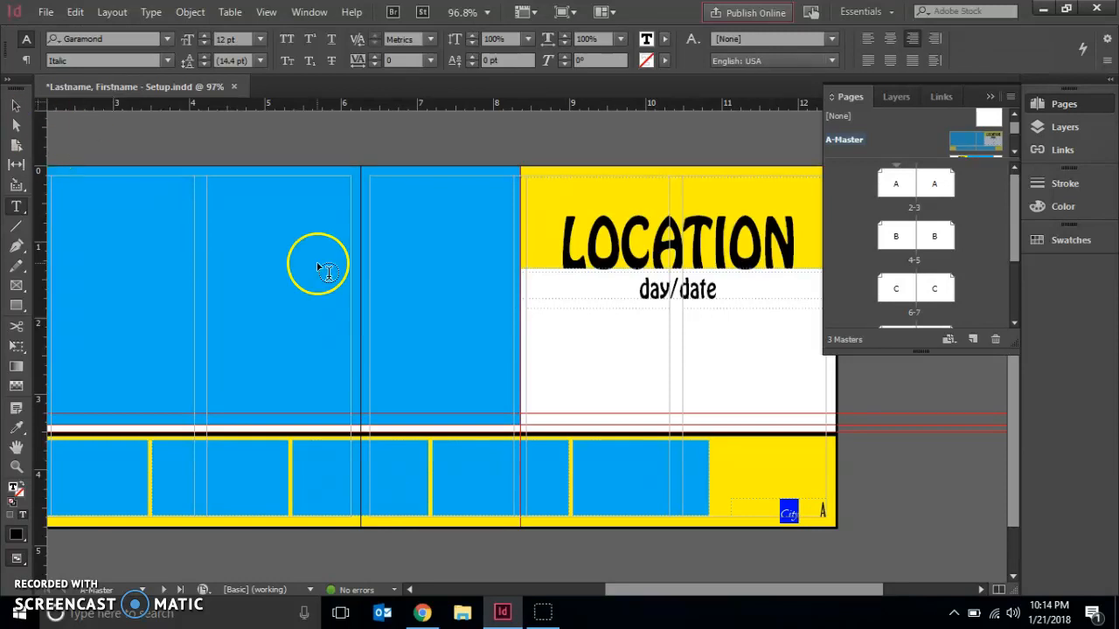
# Format the City footer text on the left-hand master page as Garamond Italic, 12 pt
pyautogui.moveTo(692, 588); pyautogui.dragTo(506, 588)
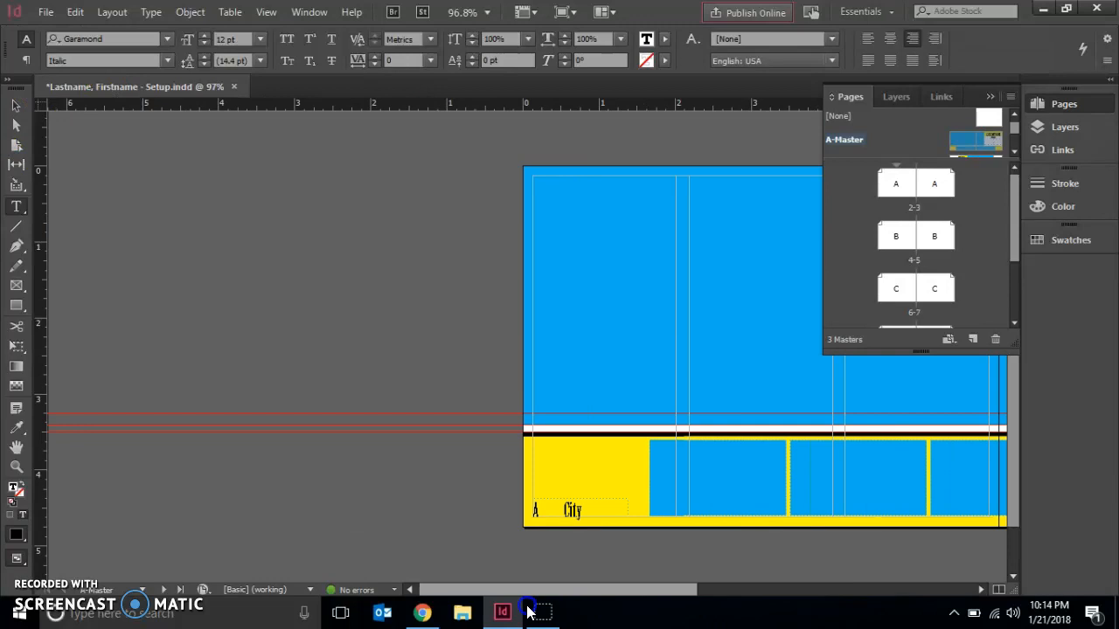
pyautogui.doubleClick(580, 511)
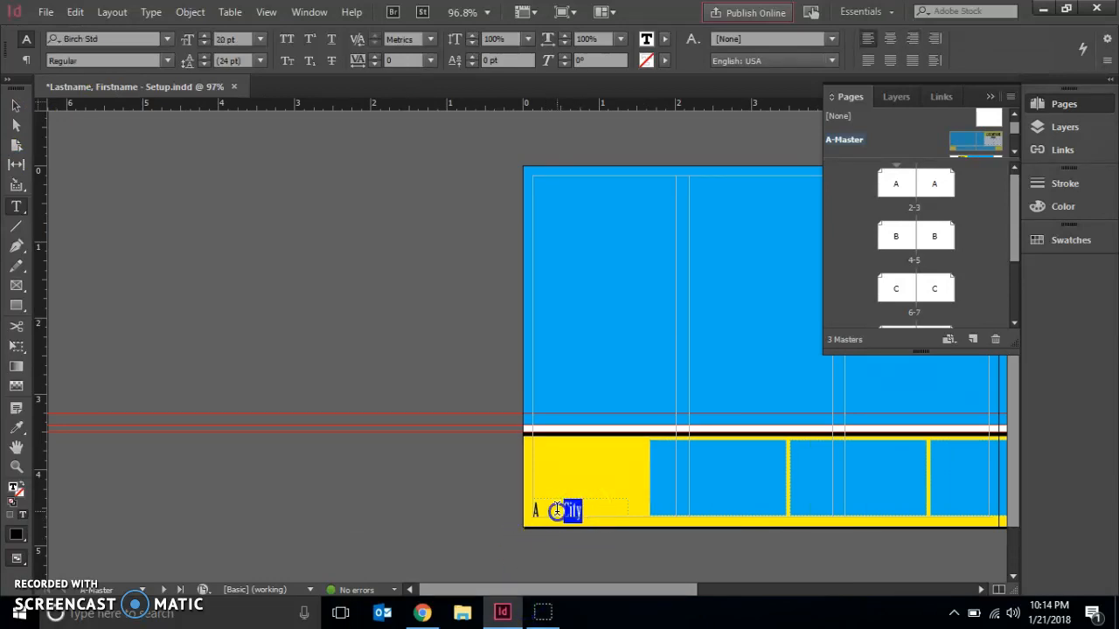
pyautogui.click(164, 39)
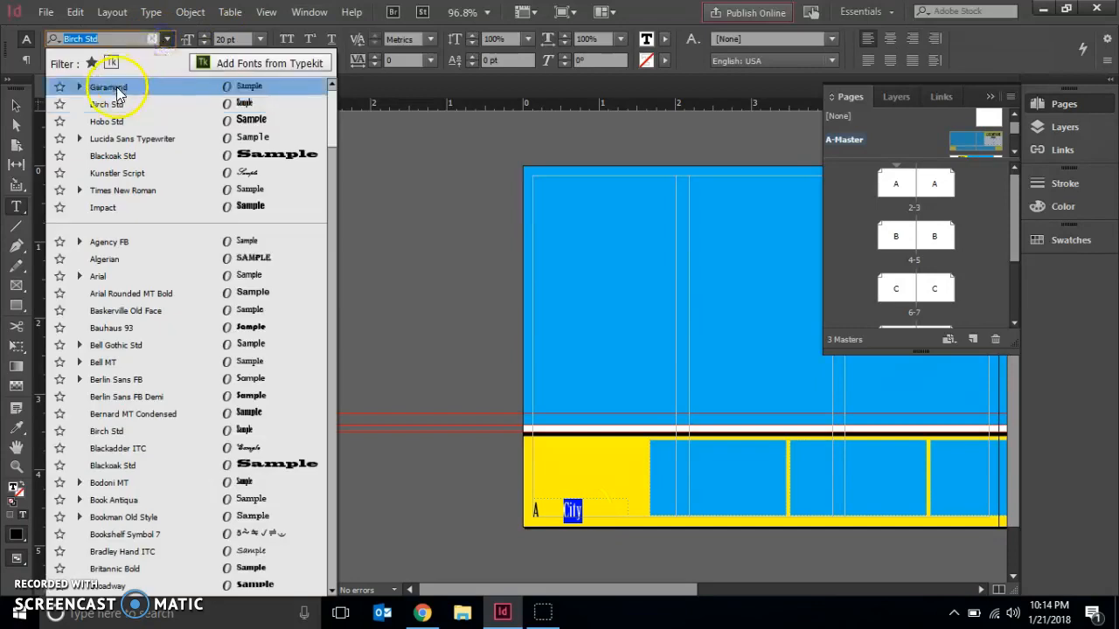
pyautogui.click(127, 86)
pyautogui.click(261, 40)
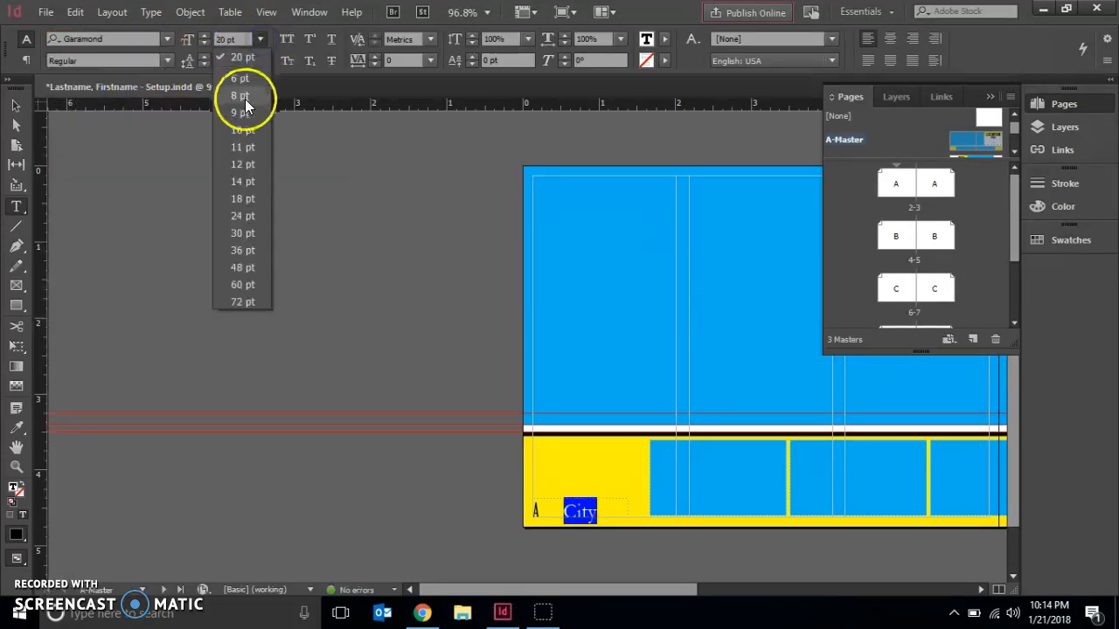
pyautogui.click(241, 163)
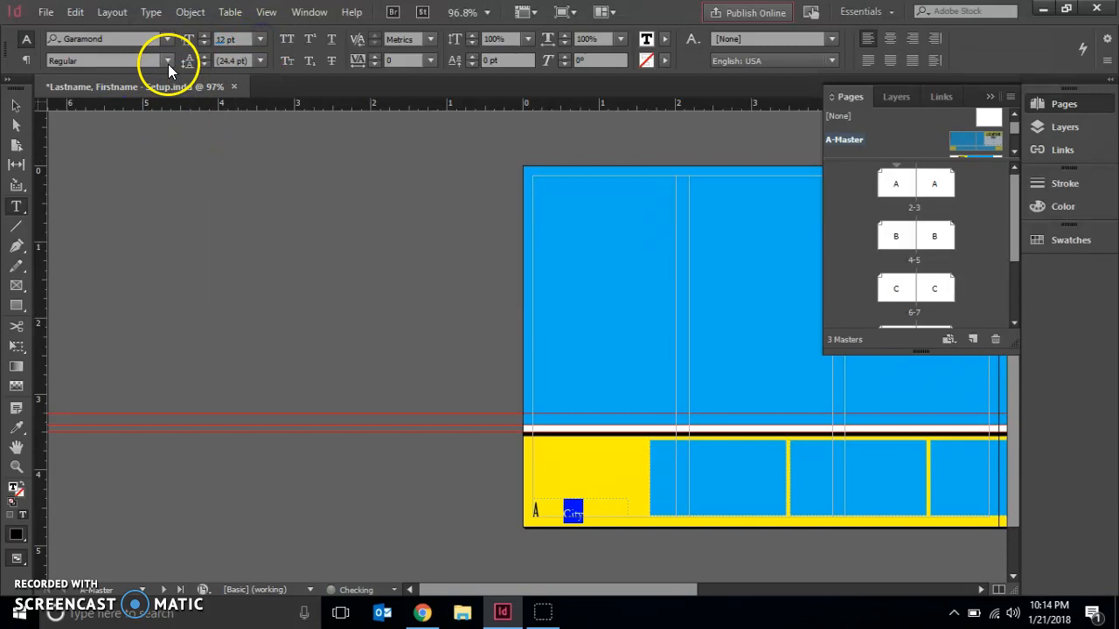
pyautogui.click(167, 61)
pyautogui.click(127, 106)
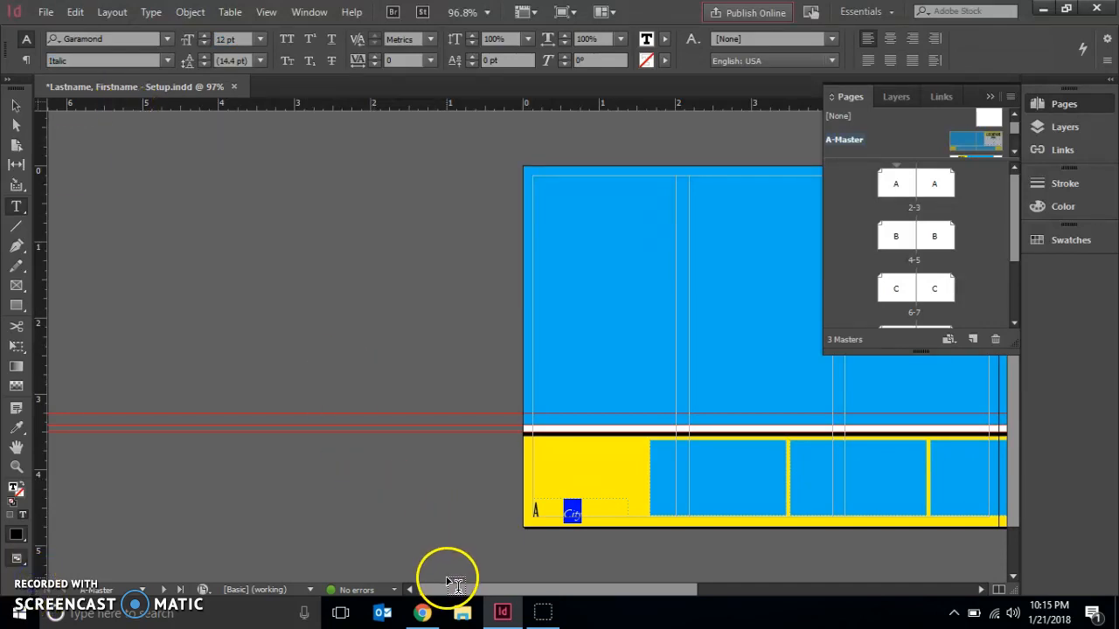
# Color the LOCATION title text on the A-Master with the [Paper] swatch
pyautogui.moveTo(444, 590); pyautogui.dragTo(662, 603)
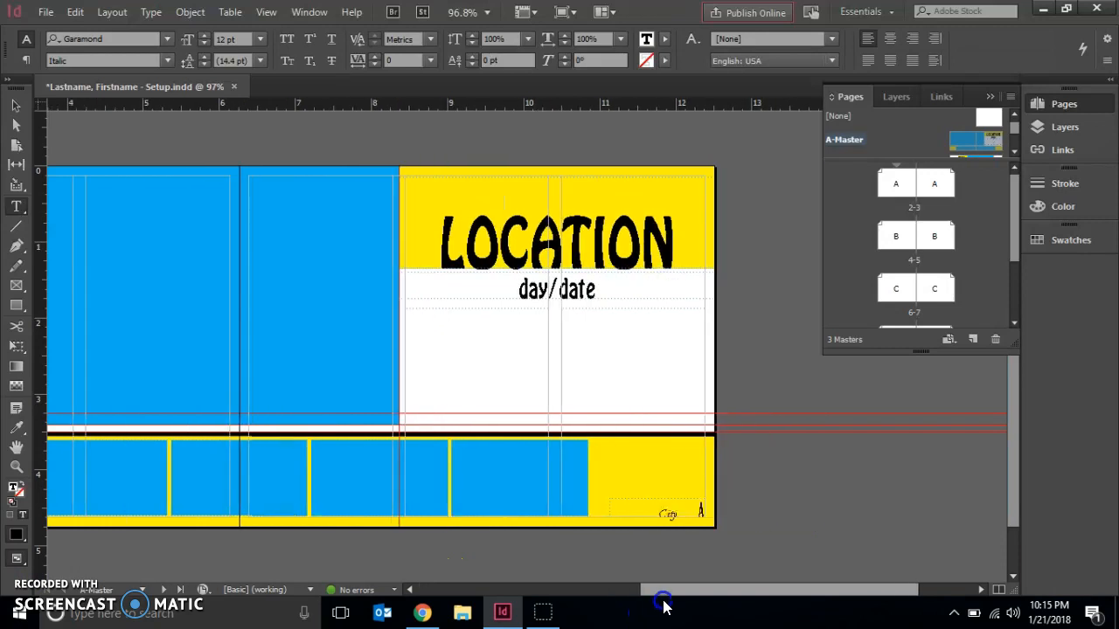
pyautogui.doubleClick(643, 234)
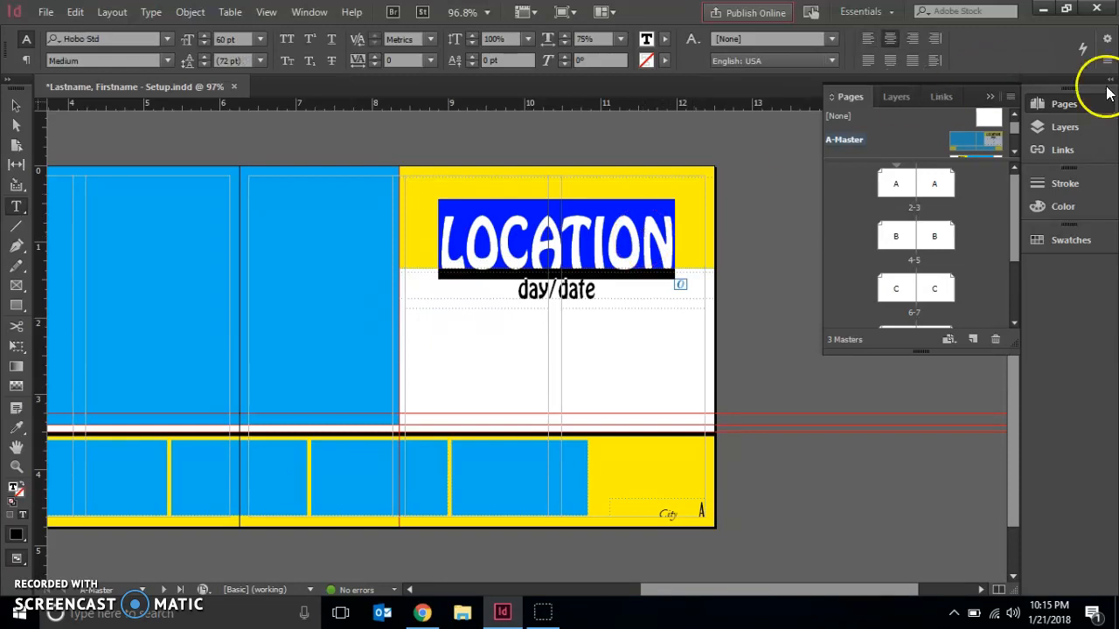
pyautogui.click(1056, 240)
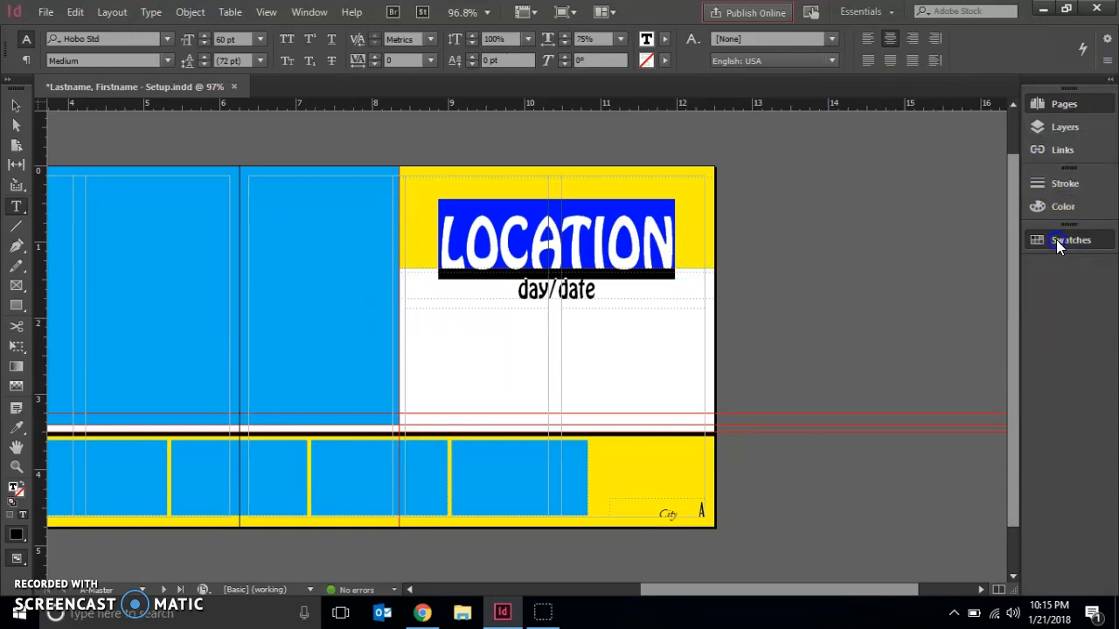
pyautogui.click(866, 316)
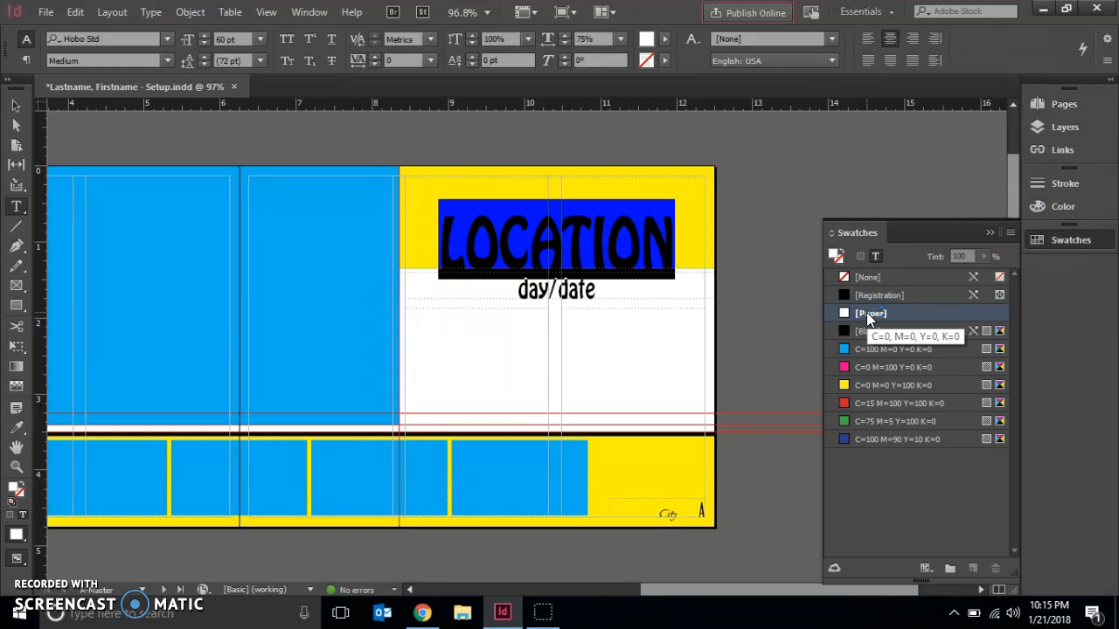
# Fill both yellow background rectangles, behind the title and the photo strip, with the green C=75 M=5 Y=100 K=0 swatch
pyautogui.click(15, 106)
pyautogui.click(423, 176)
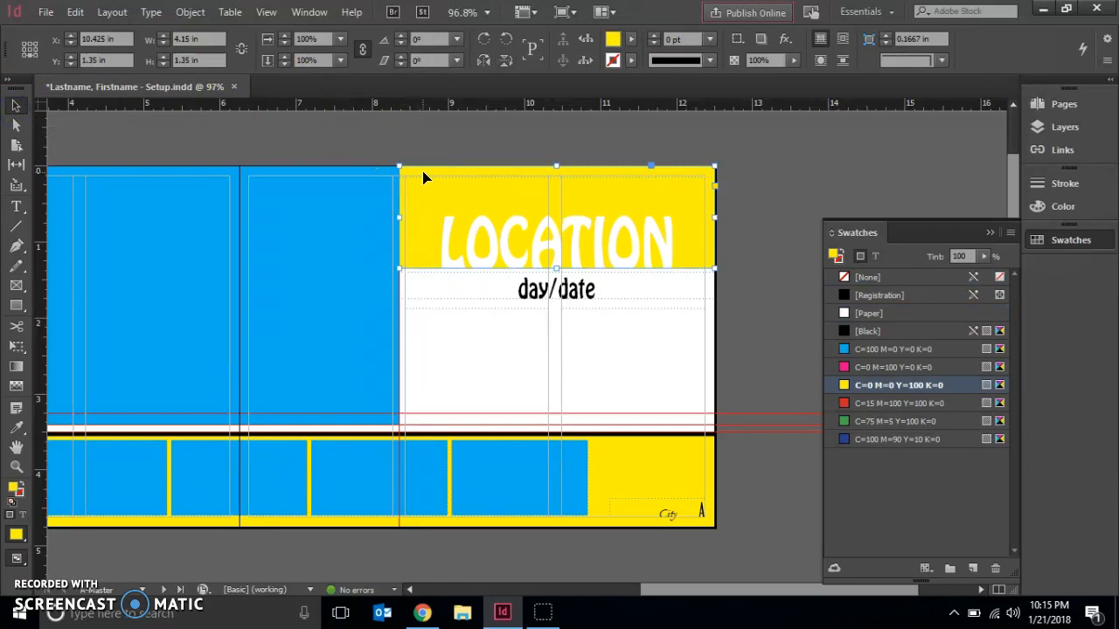
pyautogui.click(712, 453)
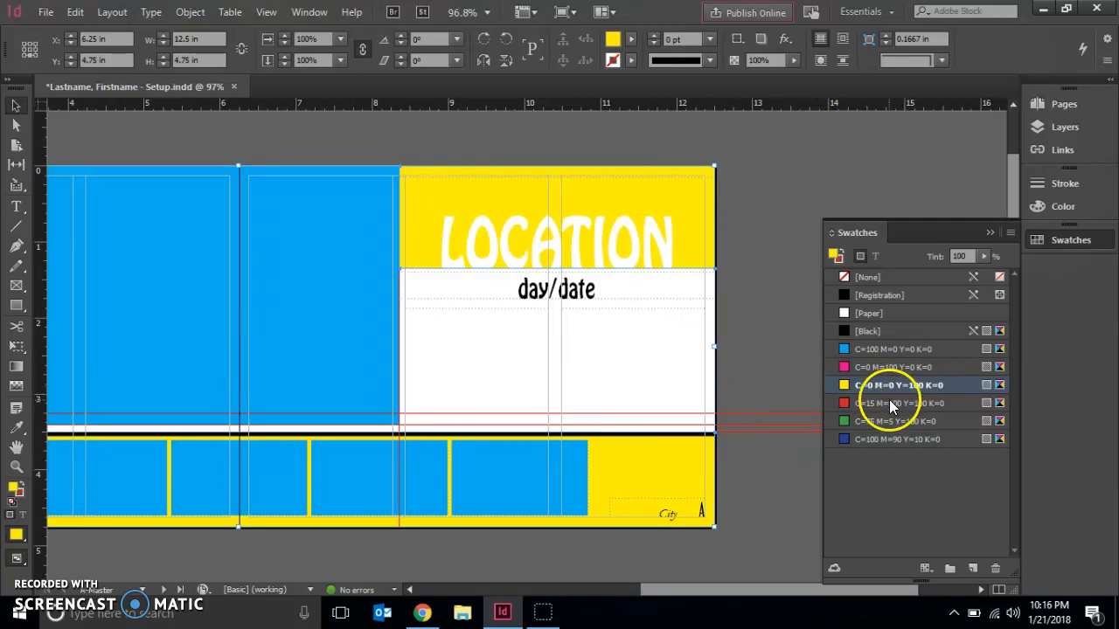
pyautogui.click(867, 420)
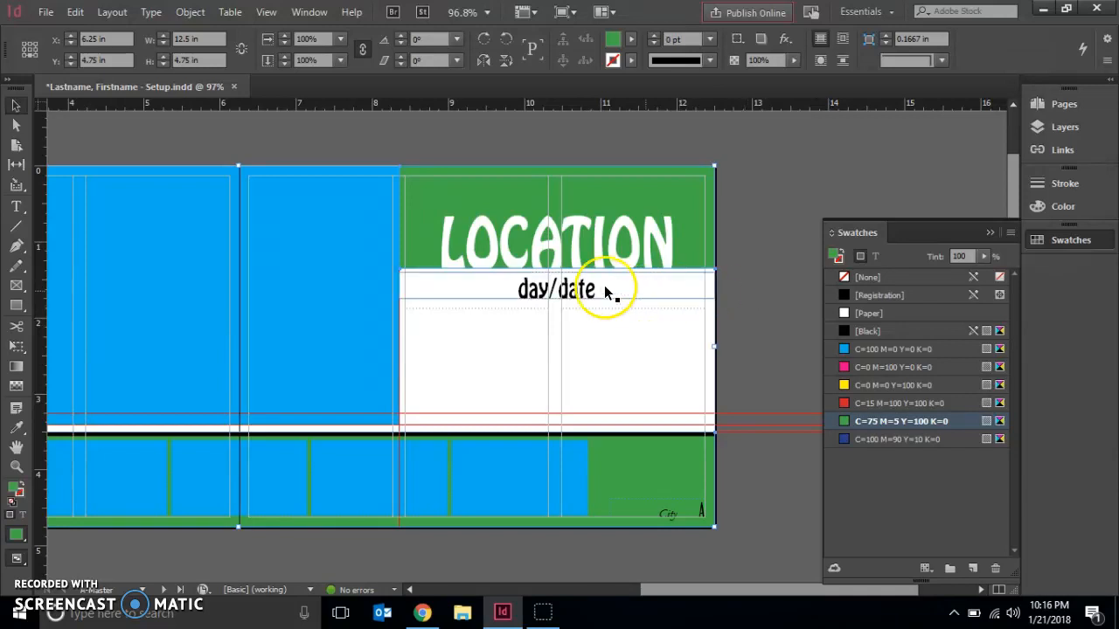
# Color the stroke of the black horizontal line above the A-Master's photo strip with the red C=15 M=100 Y=100 K=0 swatch
pyautogui.click(578, 434)
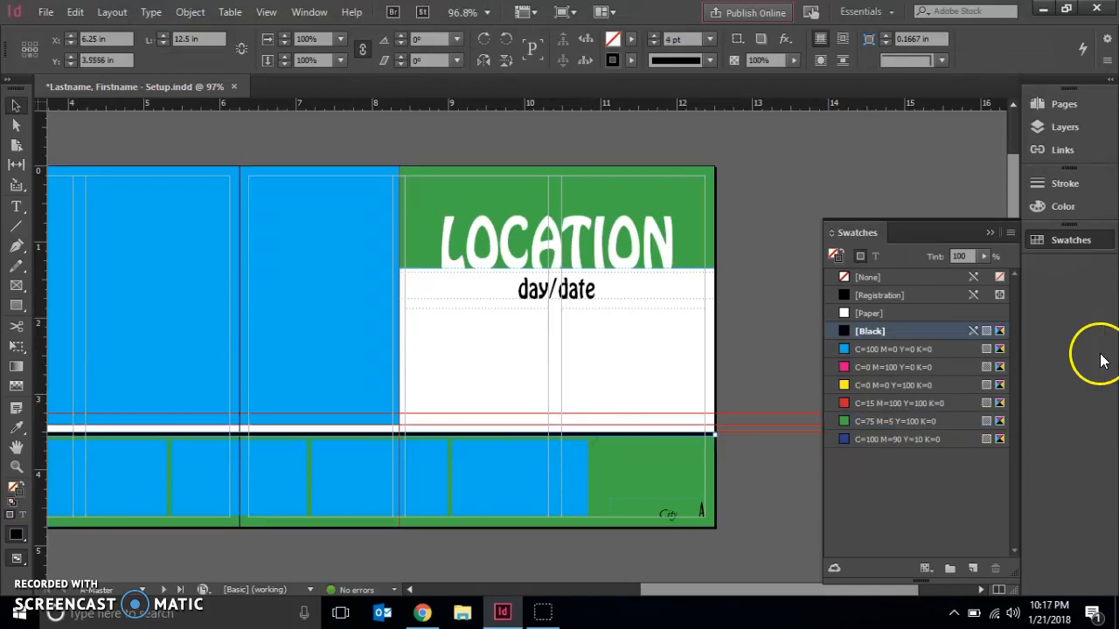
pyautogui.click(831, 253)
pyautogui.click(835, 262)
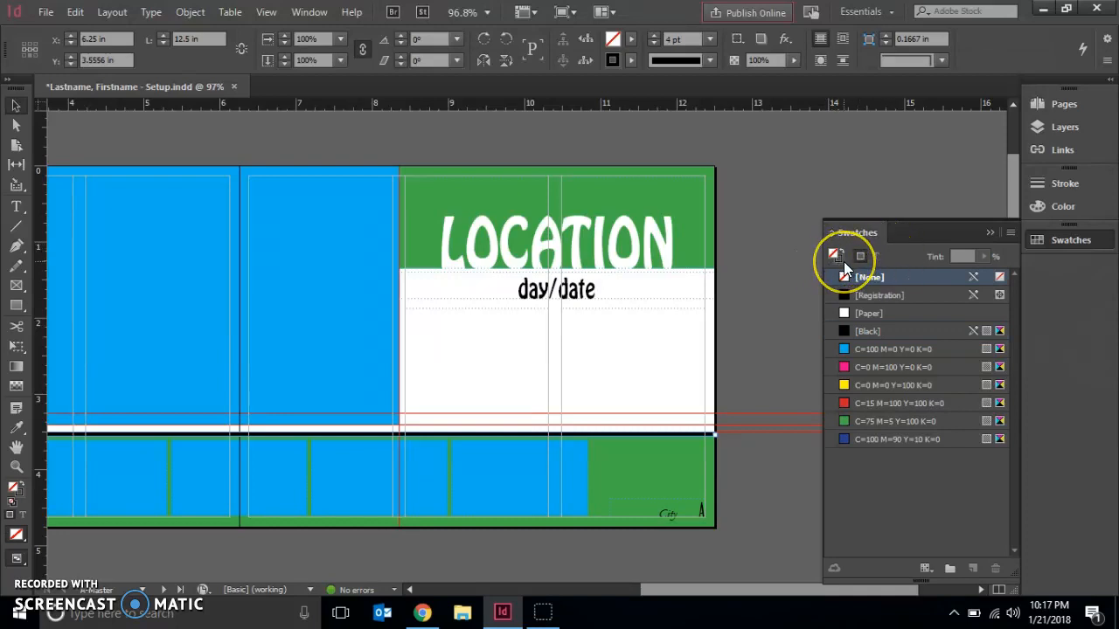
pyautogui.click(841, 262)
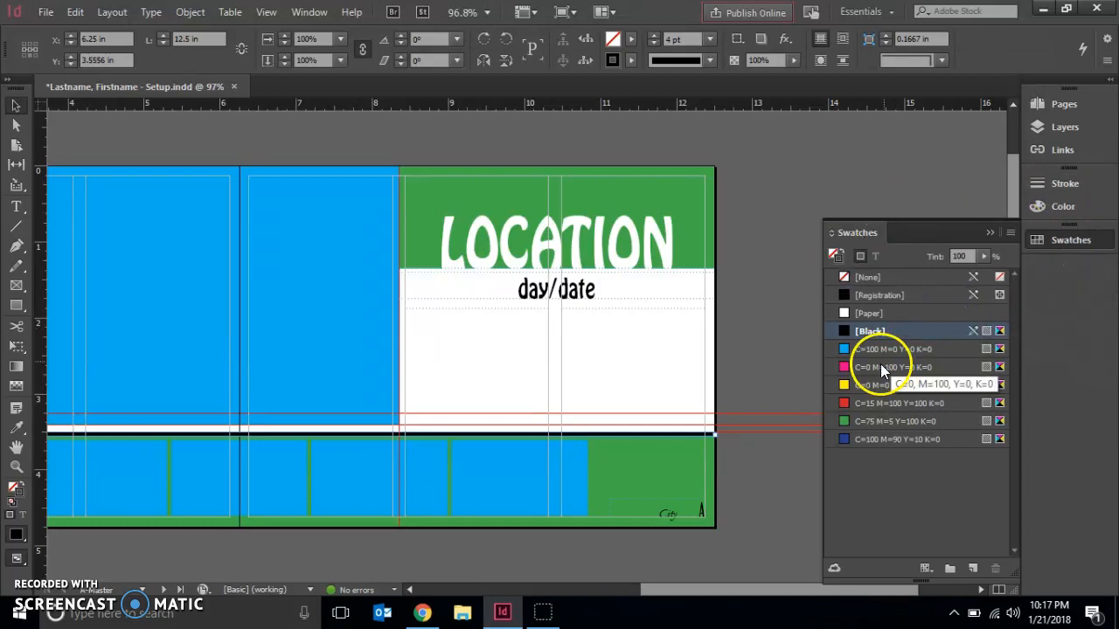
pyautogui.click(855, 406)
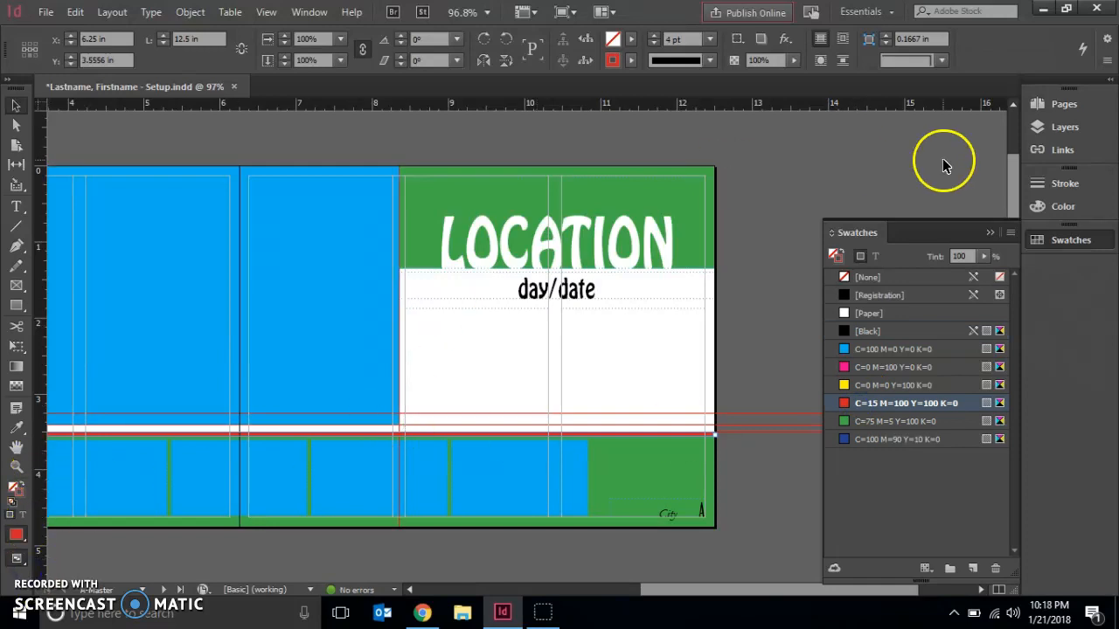
# Open the B-Master spread and examine its title block, large photo area and colors
pyautogui.click(1059, 105)
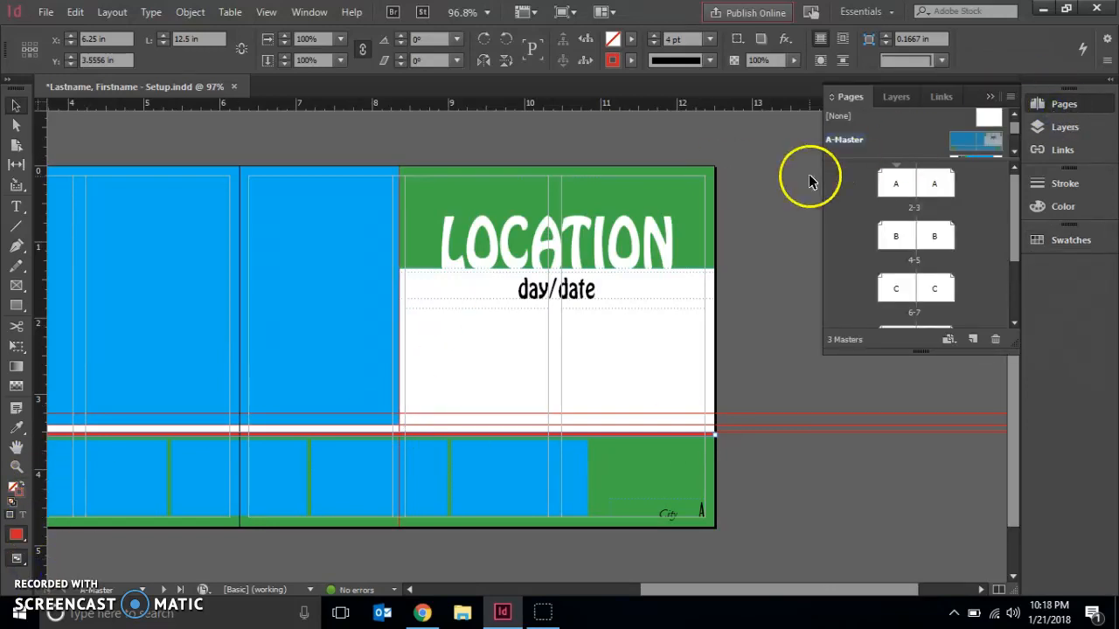
pyautogui.click(1014, 153)
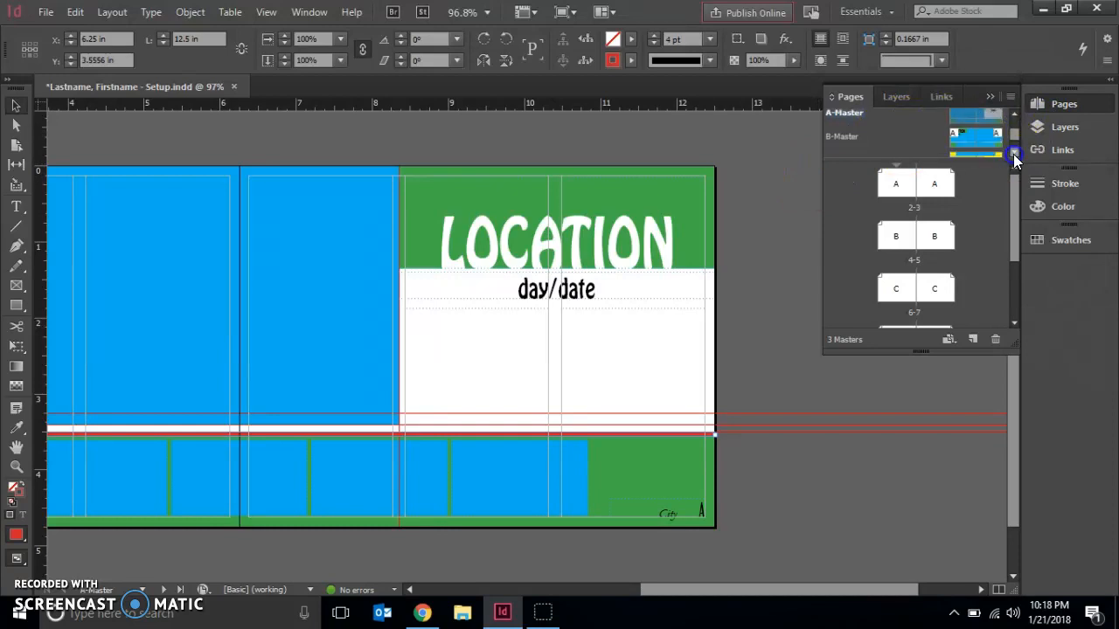
pyautogui.doubleClick(843, 137)
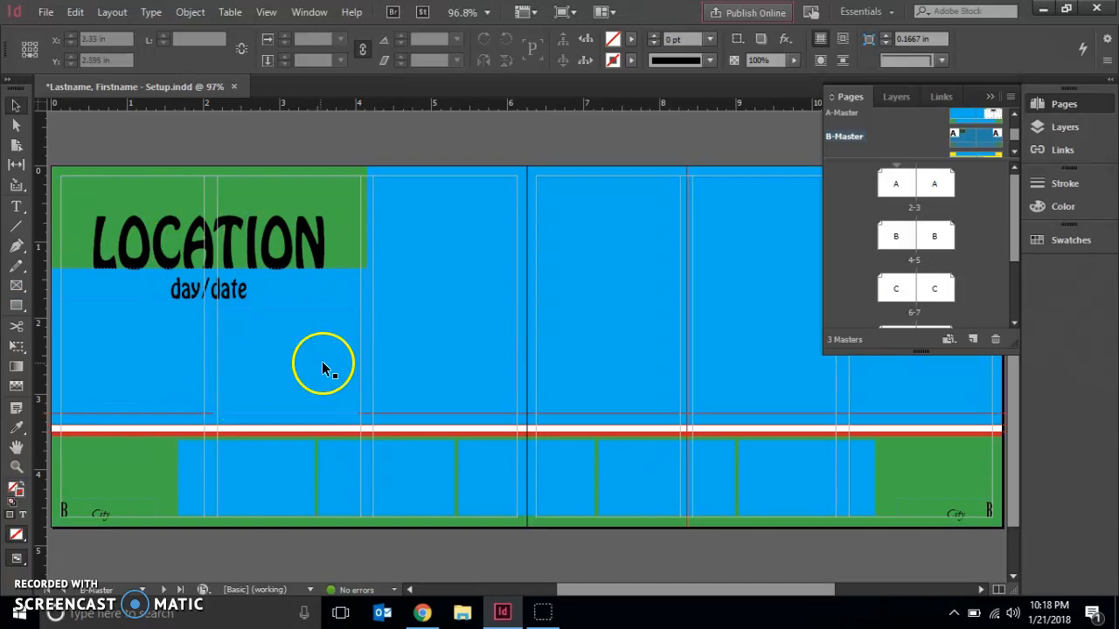
pyautogui.click(176, 306)
pyautogui.click(257, 382)
pyautogui.click(386, 387)
pyautogui.click(292, 229)
pyautogui.click(269, 315)
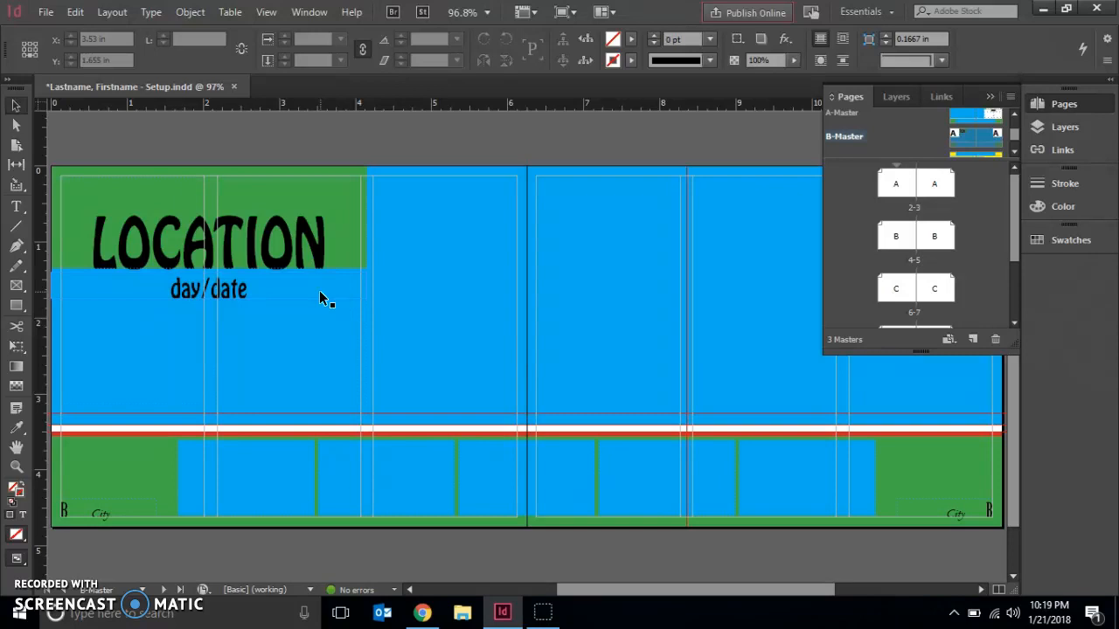
# Open the C-Master spread and examine its photo strip, line and background colors
pyautogui.click(1010, 153)
pyautogui.doubleClick(862, 145)
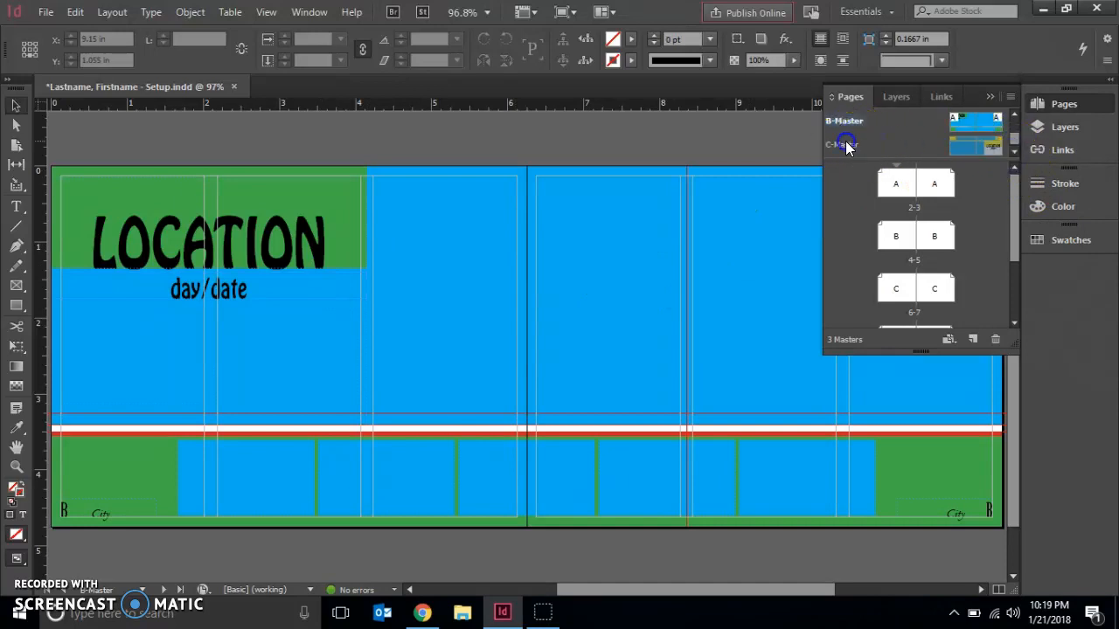
pyautogui.click(424, 343)
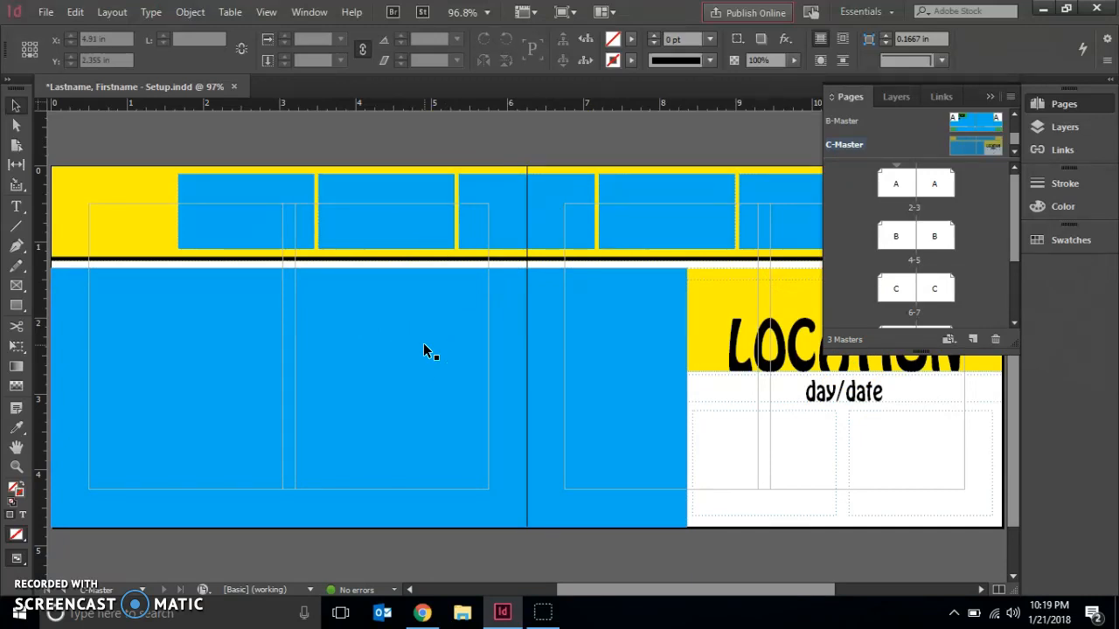
pyautogui.click(446, 148)
pyautogui.click(404, 405)
# Review document spreads 8-9, 4-5 and 6-7 to compare how the A, B and C masters appear on pages
pyautogui.moveTo(1012, 242); pyautogui.dragTo(1015, 273)
pyautogui.click(903, 291)
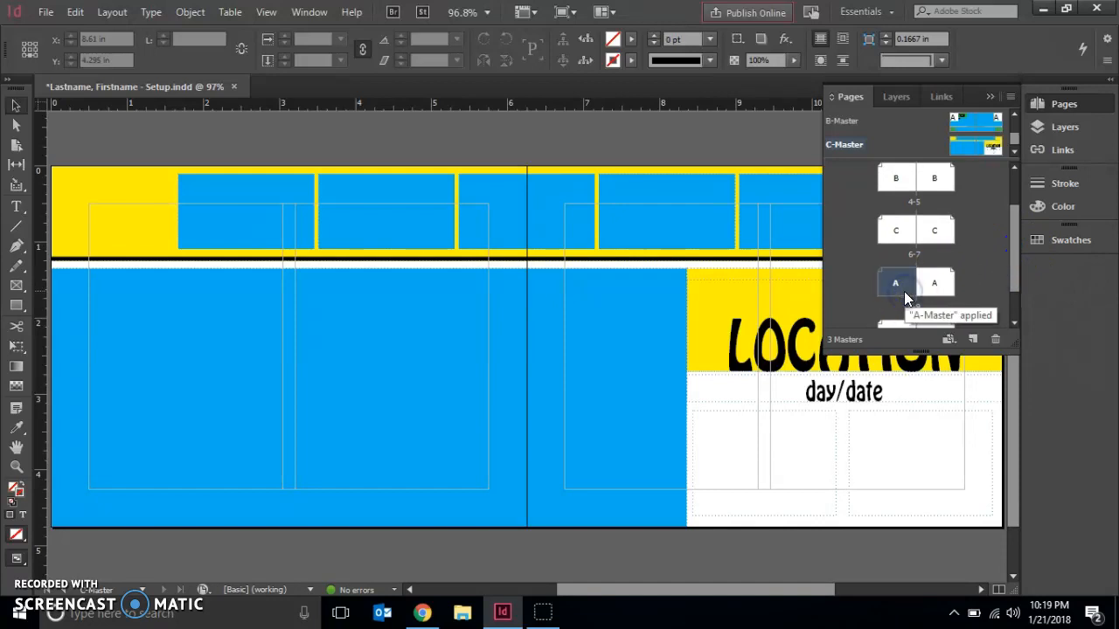
pyautogui.doubleClick(916, 288)
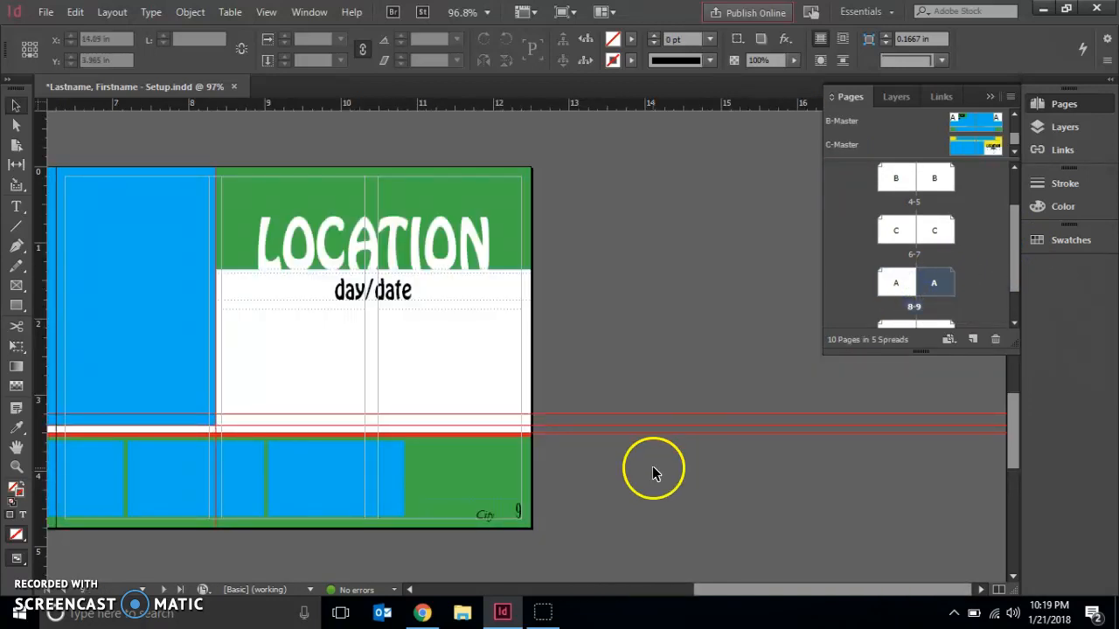
pyautogui.moveTo(733, 583); pyautogui.dragTo(531, 532)
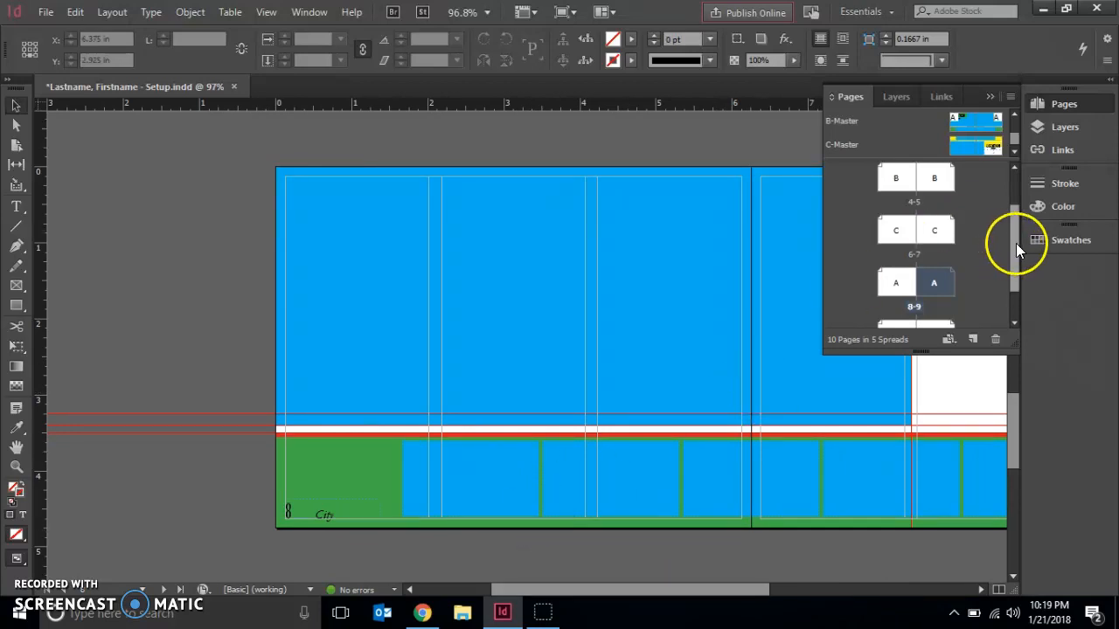
pyautogui.moveTo(1016, 243); pyautogui.dragTo(1014, 226)
pyautogui.doubleClick(918, 216)
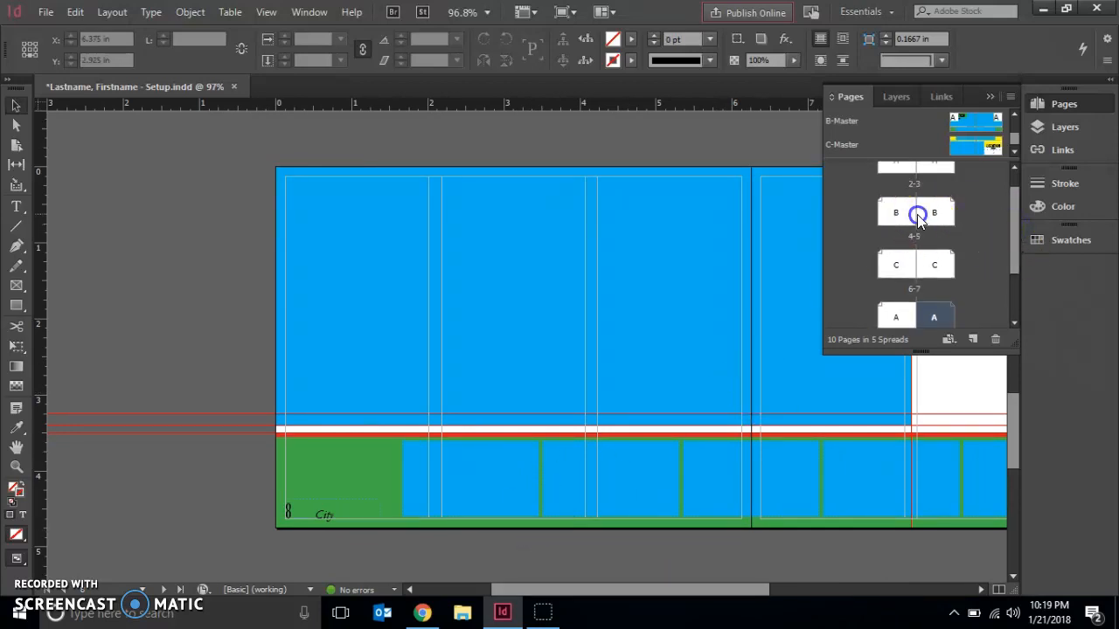
pyautogui.moveTo(754, 586); pyautogui.dragTo(615, 562)
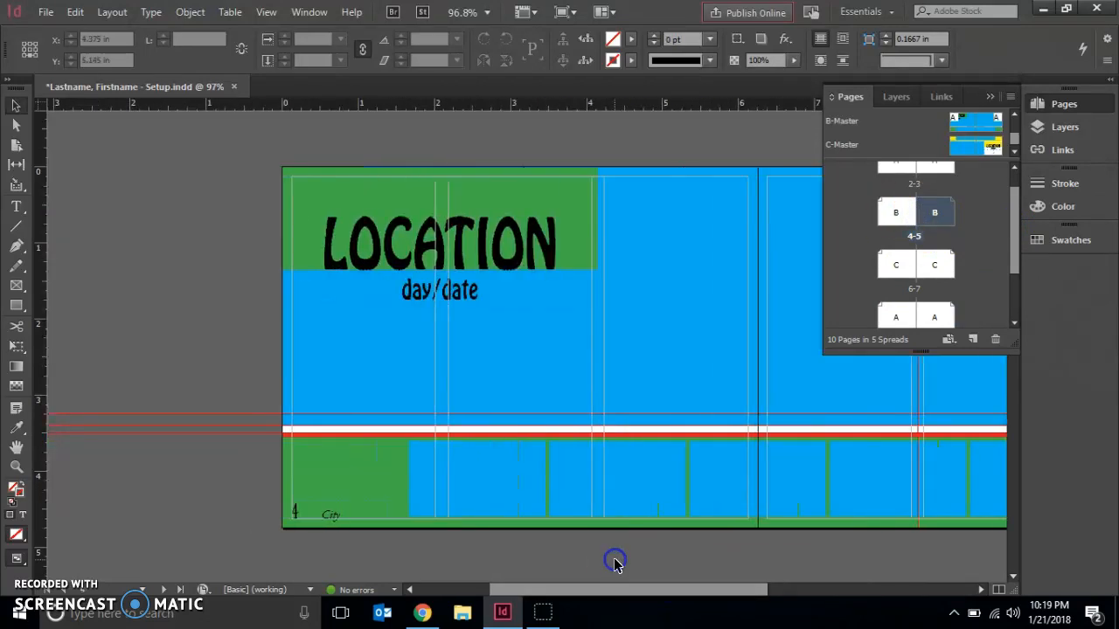
pyautogui.doubleClick(898, 264)
pyautogui.moveTo(606, 589); pyautogui.dragTo(702, 611)
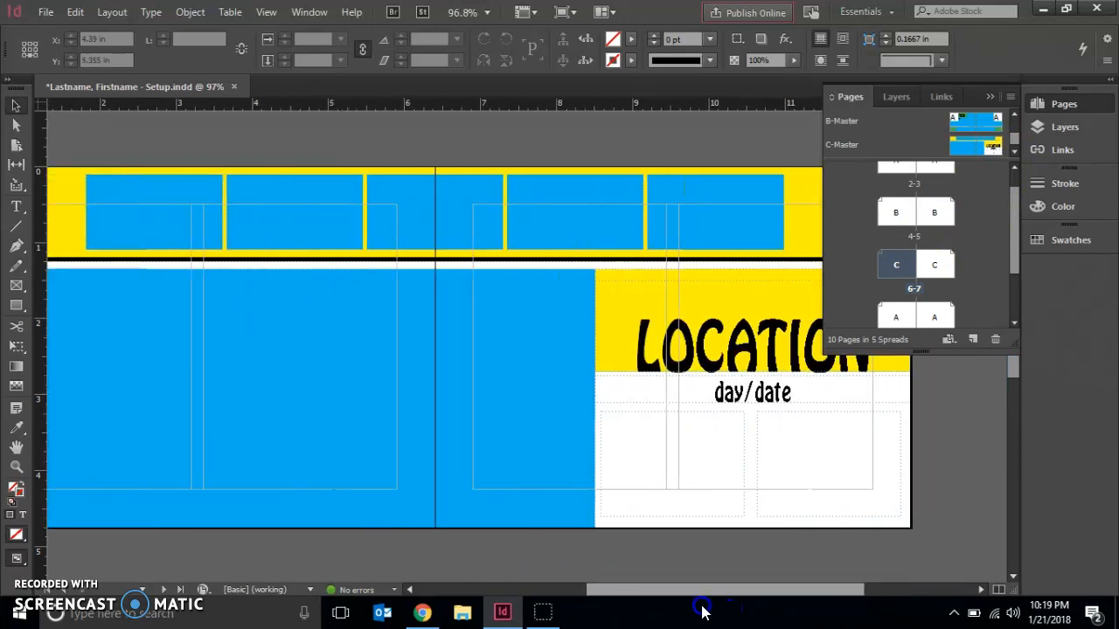
# Open the spread of pages 10-11 and fit the whole spread in the window
pyautogui.moveTo(1011, 207); pyautogui.dragTo(1005, 272)
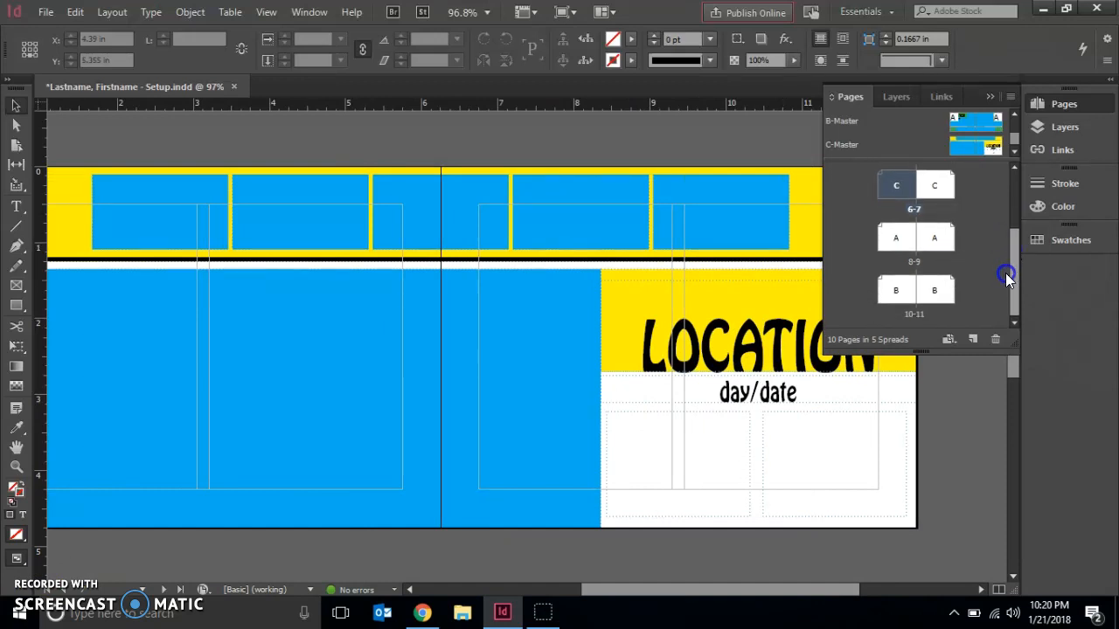
pyautogui.click(893, 291)
pyautogui.doubleClick(893, 290)
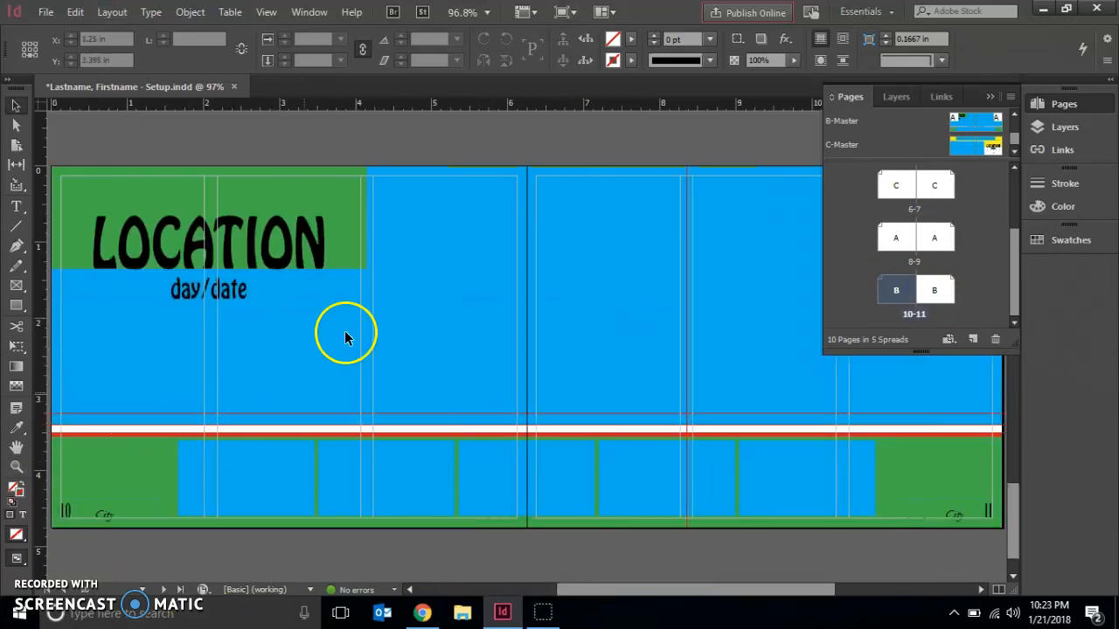
pyautogui.click(267, 18)
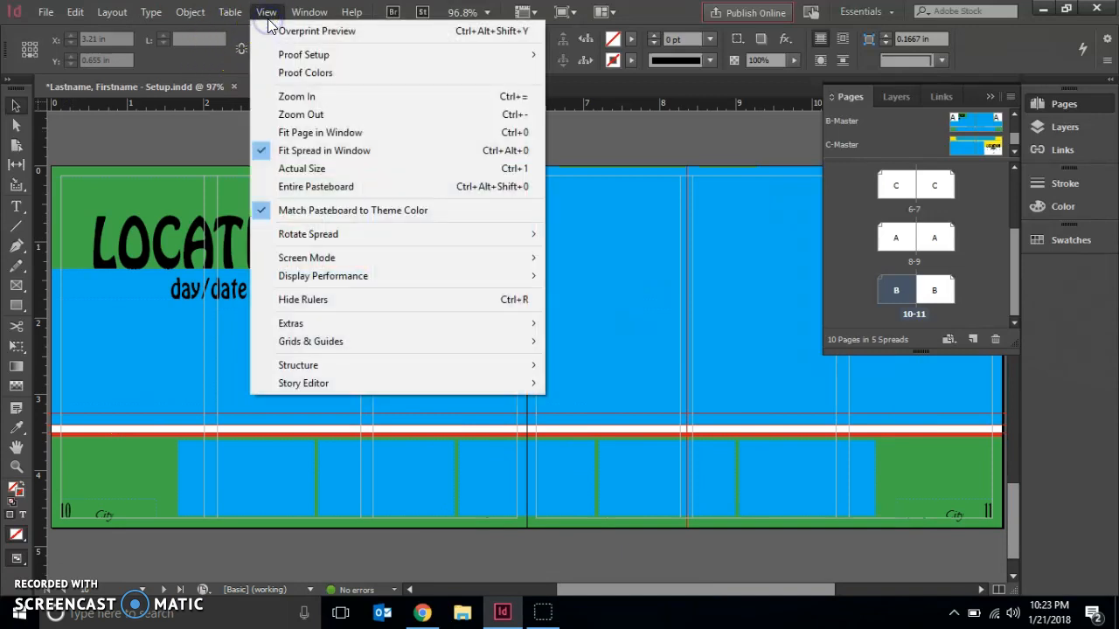
pyautogui.click(330, 154)
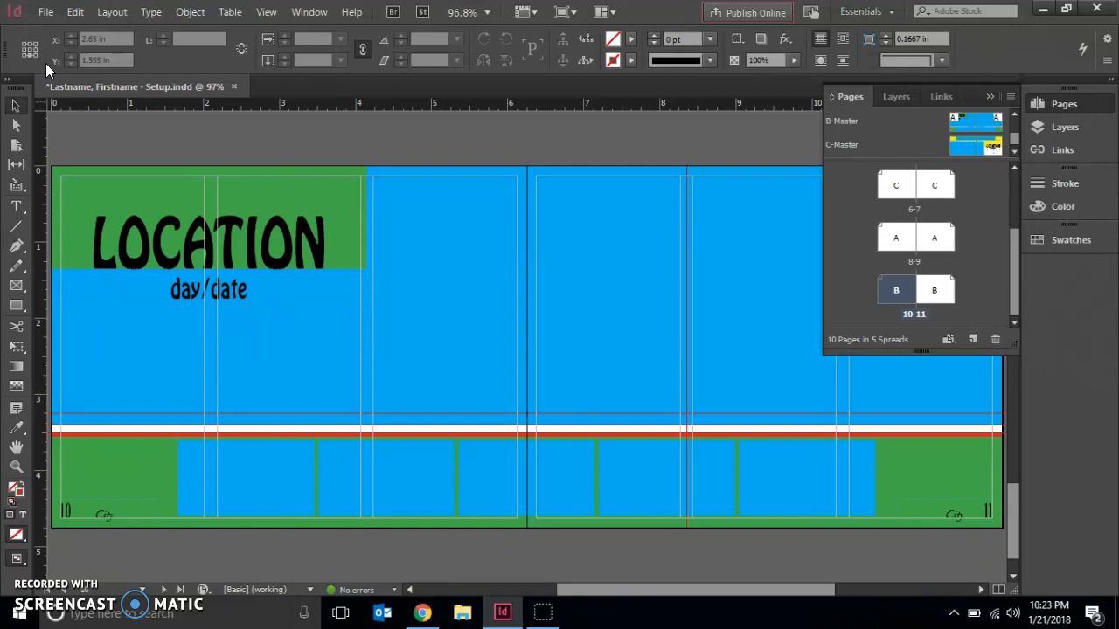
# Override the large blue master frame on pages 10-11 to make it editable on the spread
pyautogui.click(581, 274)
pyautogui.click(652, 265)
pyautogui.moveTo(596, 143); pyautogui.dragTo(775, 367)
pyautogui.hotkey('ctrl', 'shift', ']')
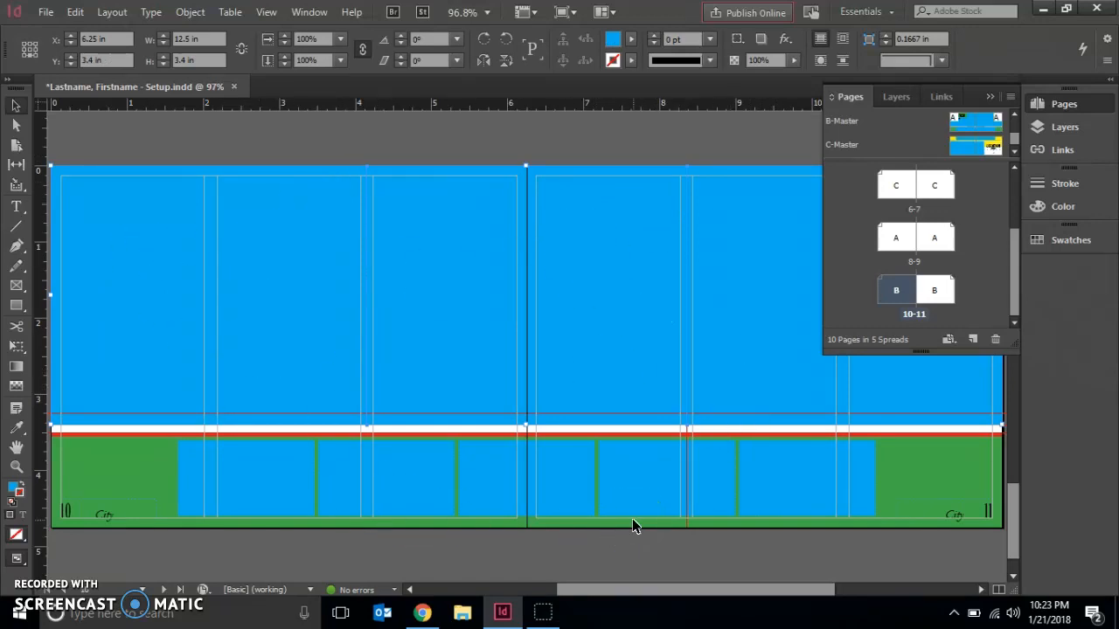
# Detach the selected large blue frame on pages 10-11 from its master
pyautogui.click(1011, 98)
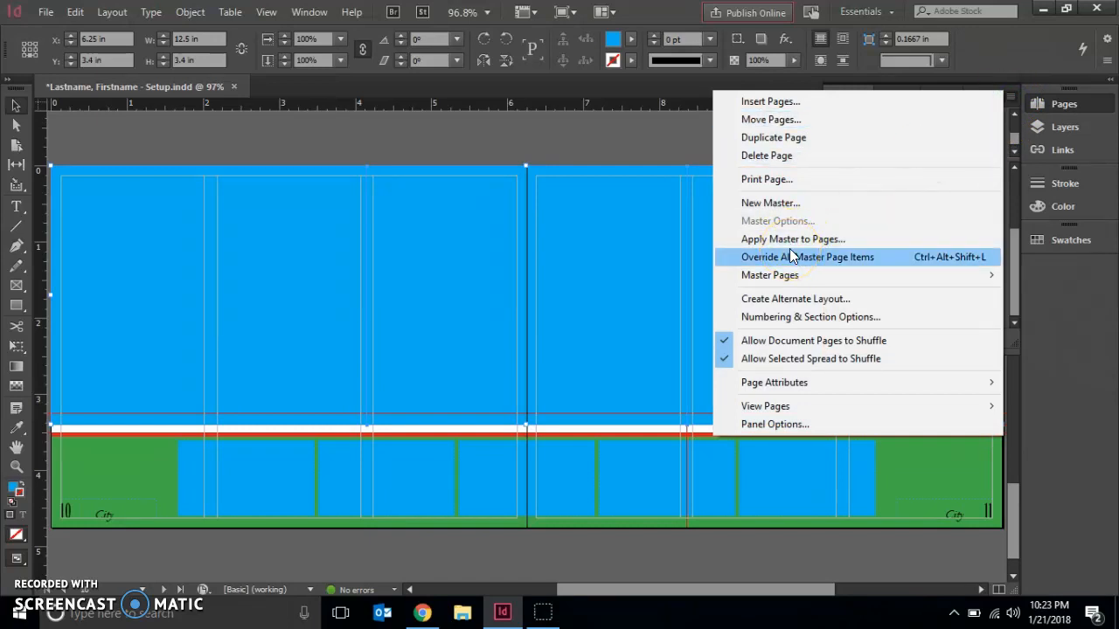
pyautogui.moveTo(789, 278)
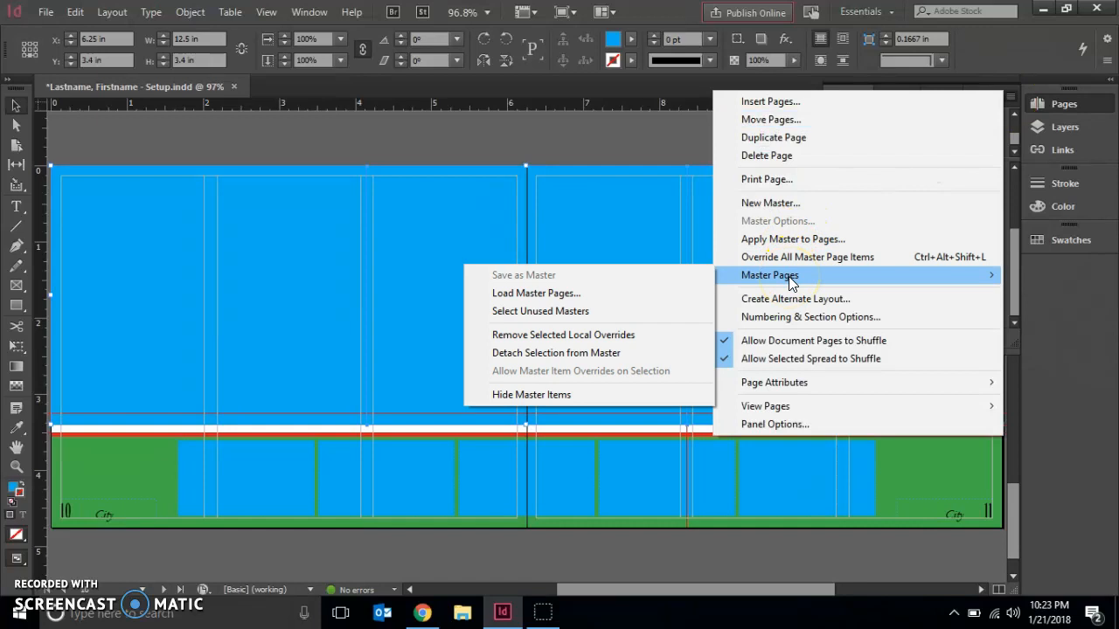
pyautogui.click(593, 354)
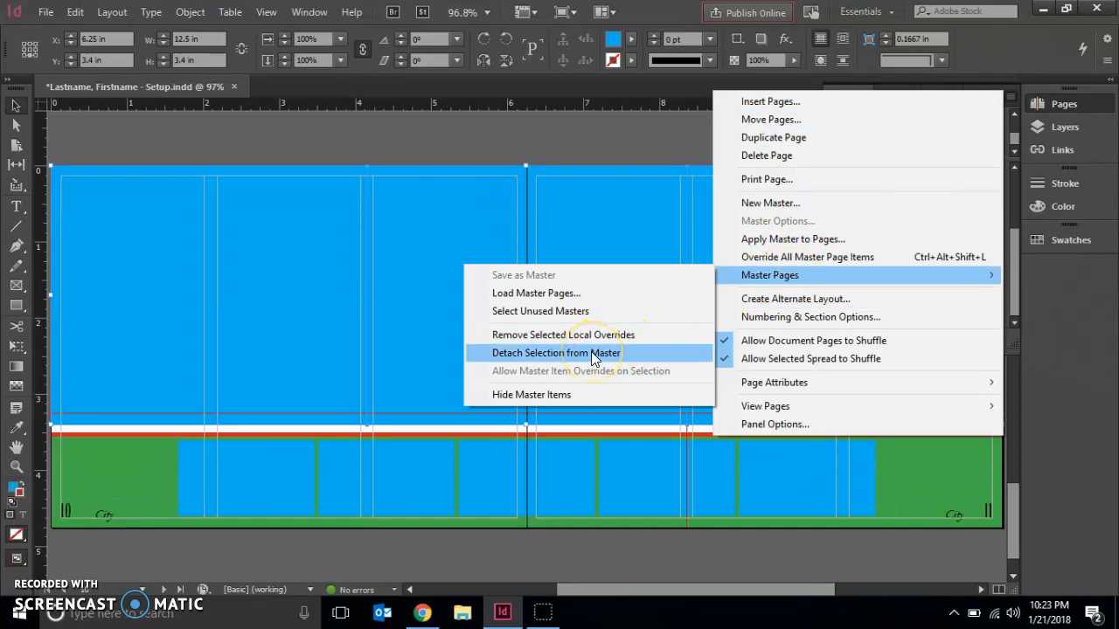
pyautogui.click(879, 292)
pyautogui.click(744, 357)
pyautogui.click(490, 231)
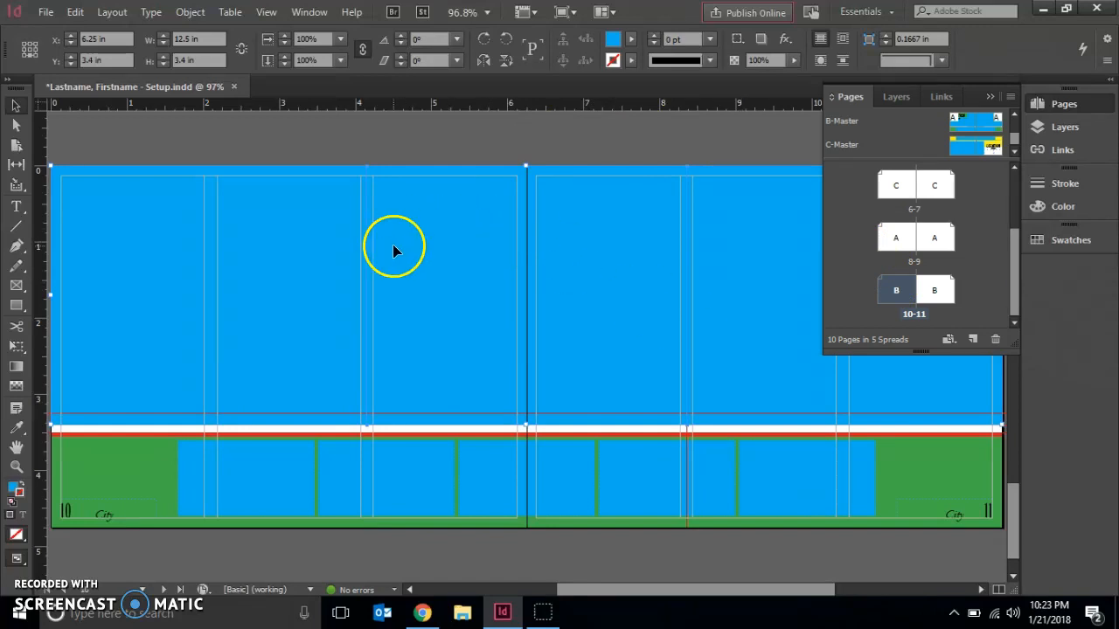
# Narrow the large blue frame on pages 10-11 to start at the inner edge of the green title block, and deselect it
pyautogui.click(53, 165)
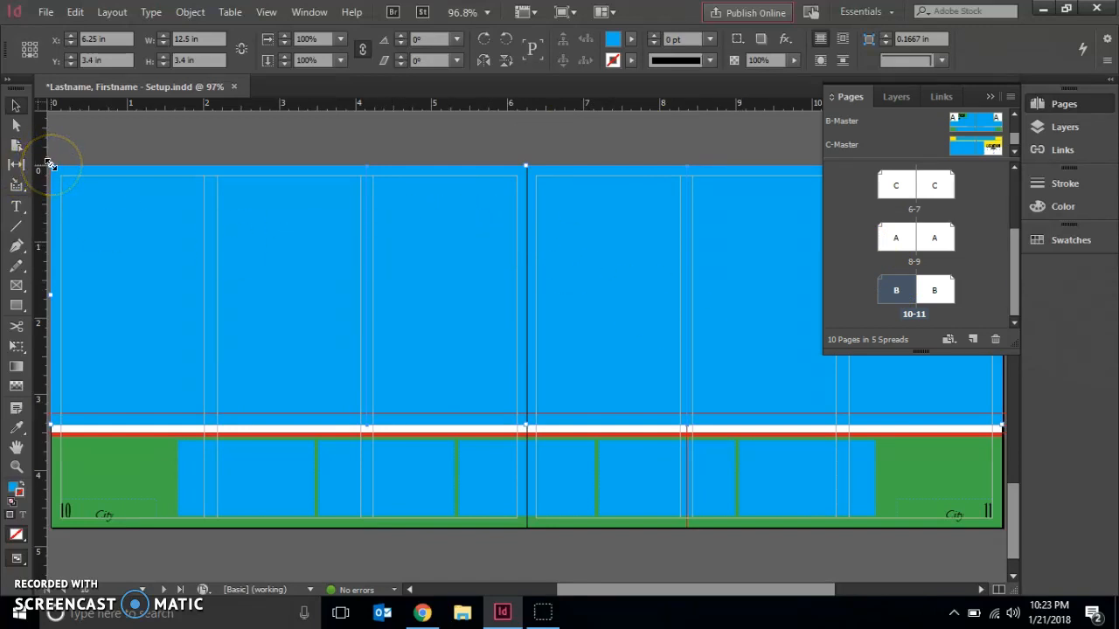
pyautogui.moveTo(50, 165); pyautogui.dragTo(370, 168)
pyautogui.click(352, 139)
pyautogui.click(280, 332)
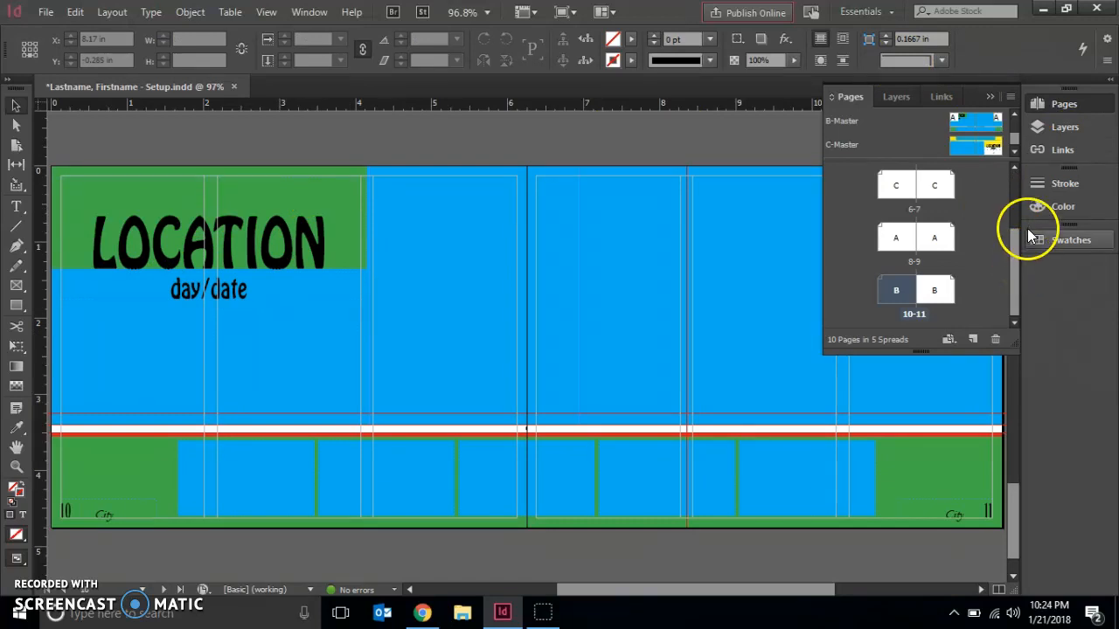
# On the B-Master, apply the red C=15 M=100 Y=100 K=0 swatch to the stroke of the large blue photo frame
pyautogui.moveTo(1010, 138); pyautogui.dragTo(1010, 139)
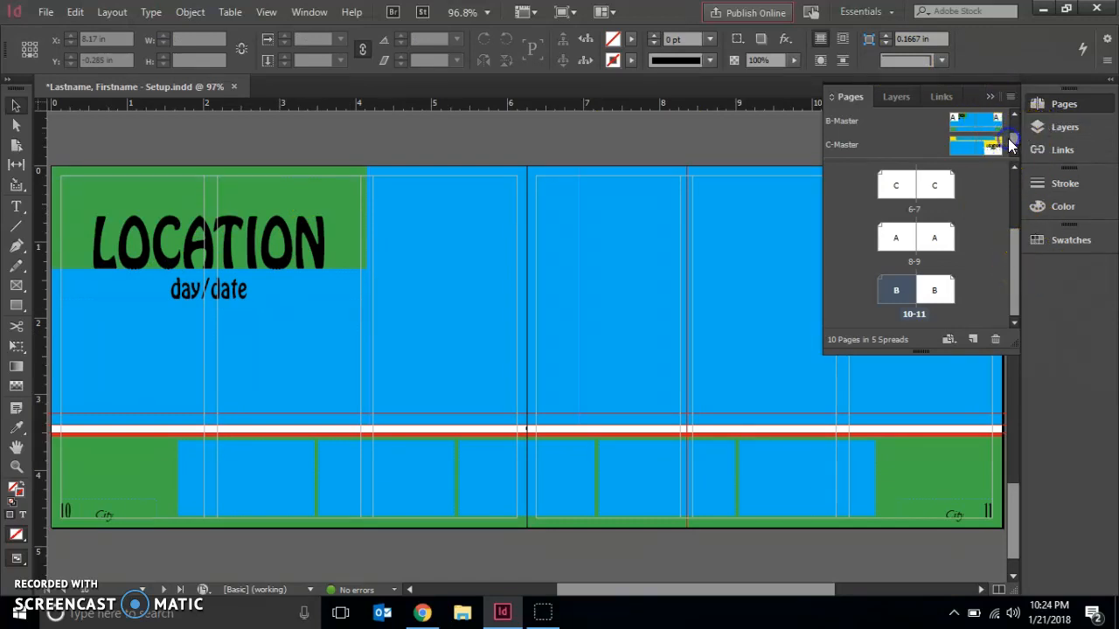
pyautogui.doubleClick(852, 122)
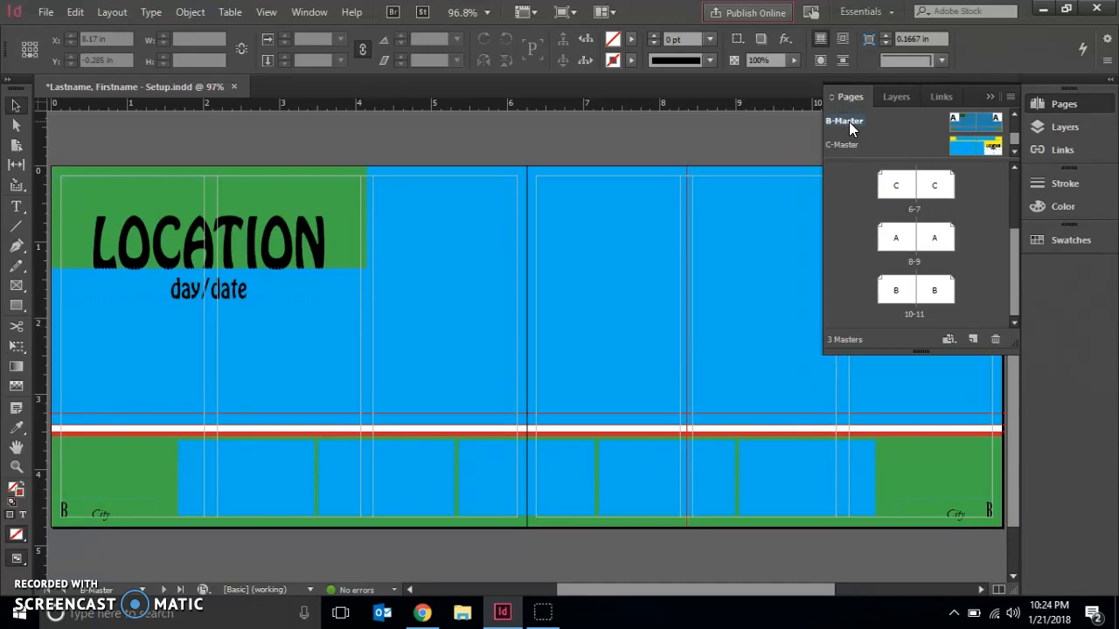
pyautogui.click(609, 241)
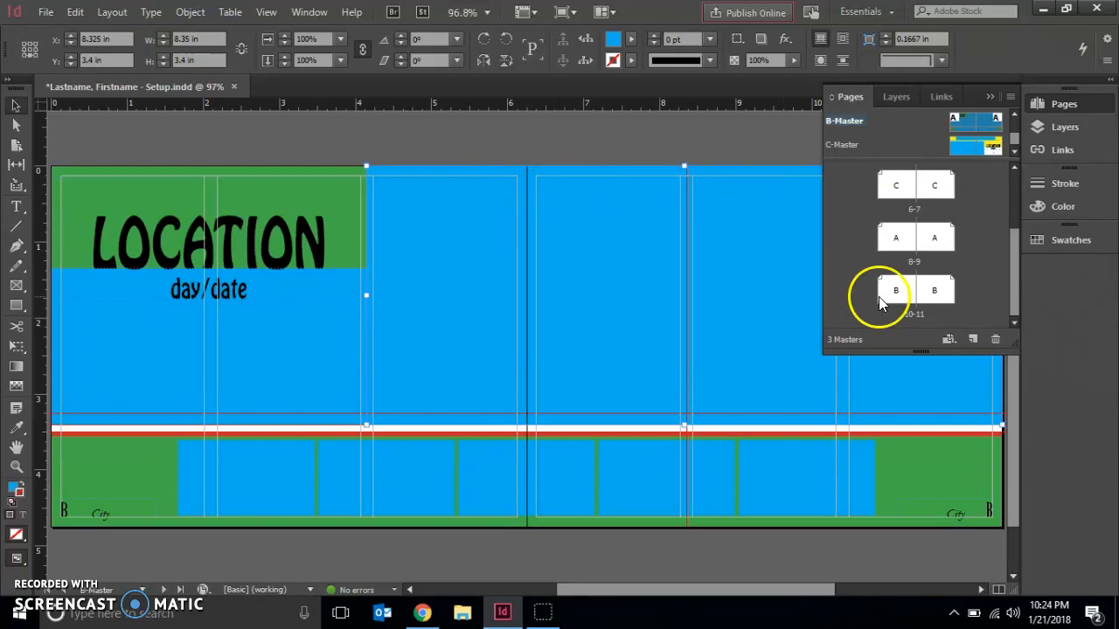
pyautogui.click(1047, 243)
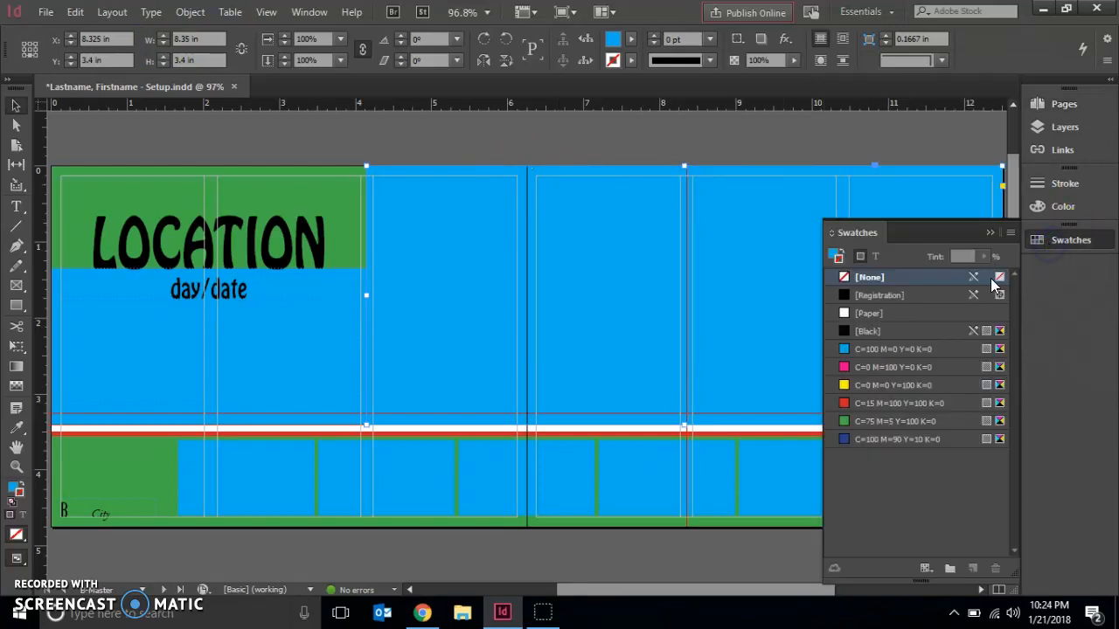
pyautogui.click(864, 404)
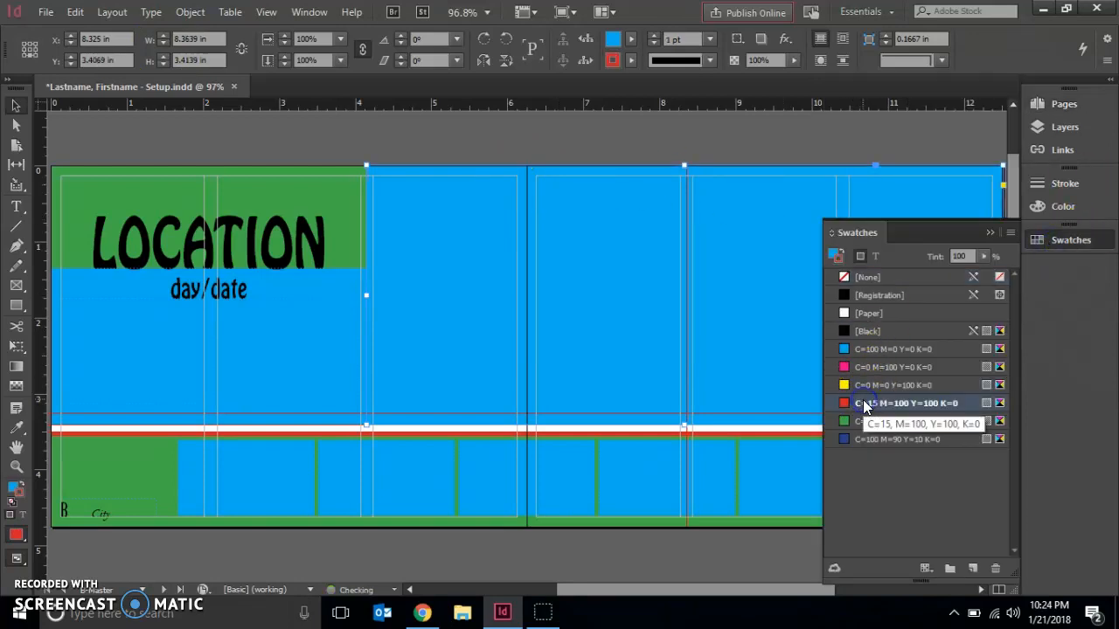
pyautogui.click(577, 137)
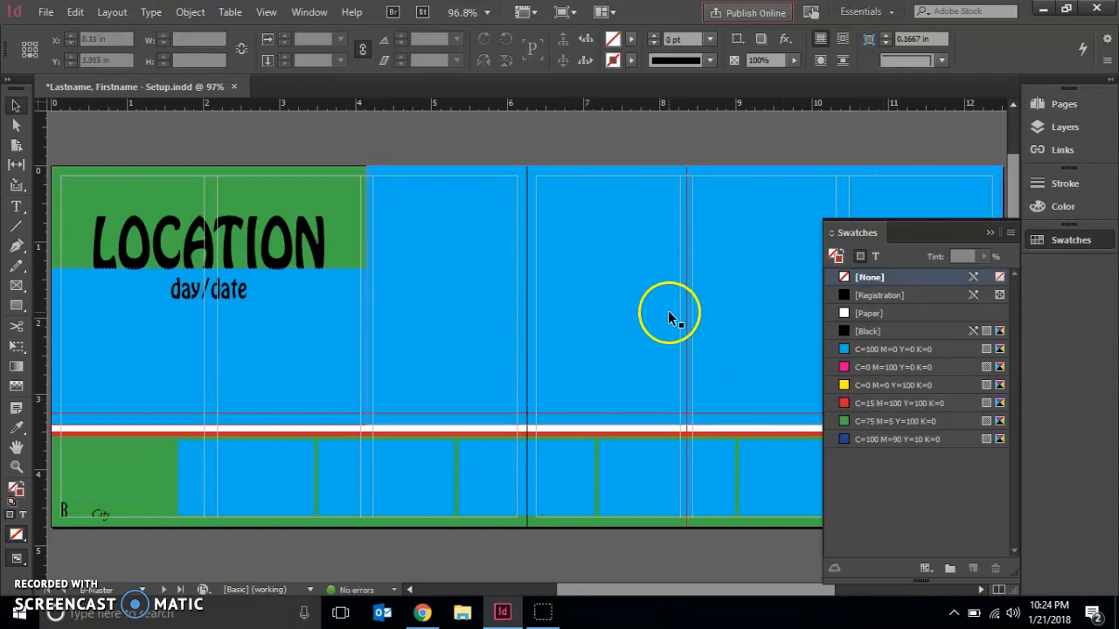
# Fill the B-Master's large blue photo frame with the red C=15 M=100 Y=100 K=0 swatch
pyautogui.click(668, 315)
pyautogui.click(834, 253)
pyautogui.click(861, 347)
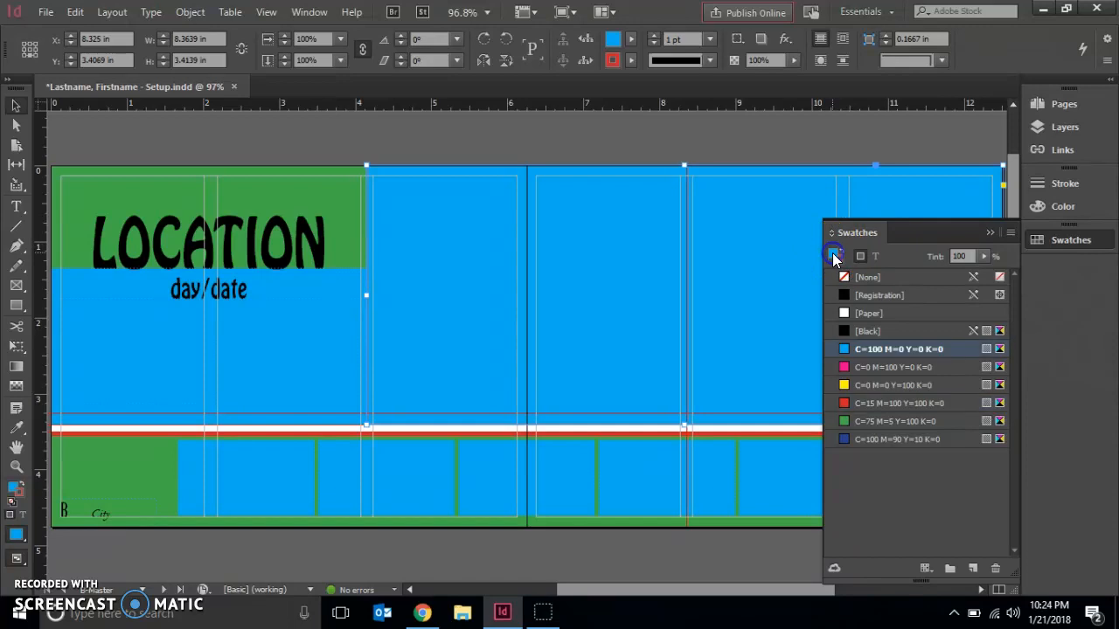
pyautogui.click(865, 402)
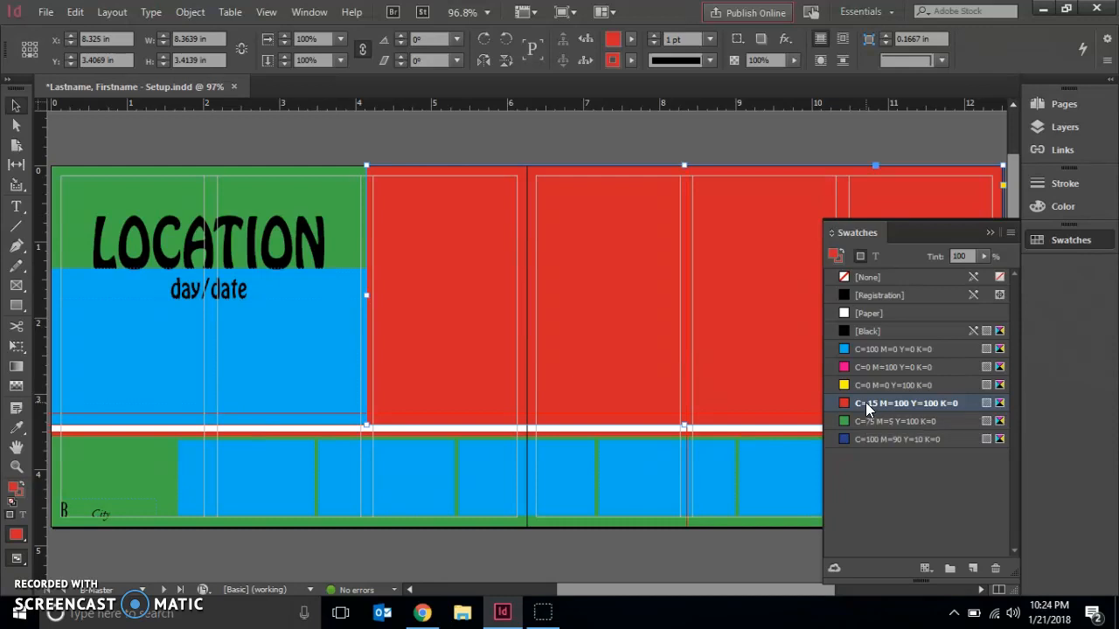
# Review spreads 6-7, 4-5 and 10-11 to compare how their large photo frames reflect the red B-Master frame
pyautogui.click(1052, 107)
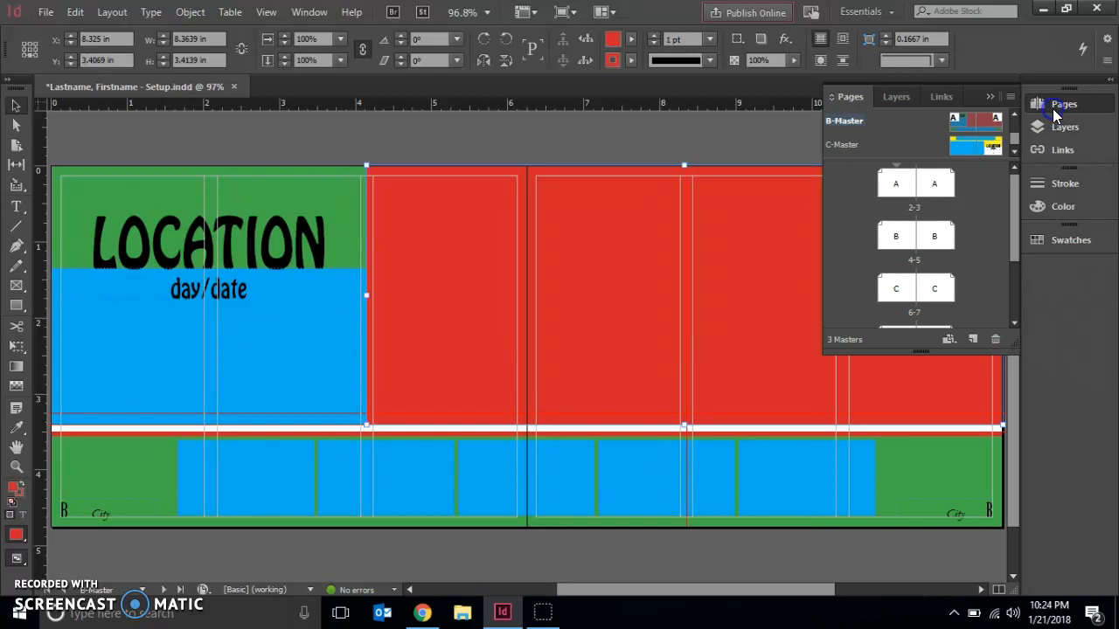
pyautogui.click(893, 295)
pyautogui.doubleClick(893, 294)
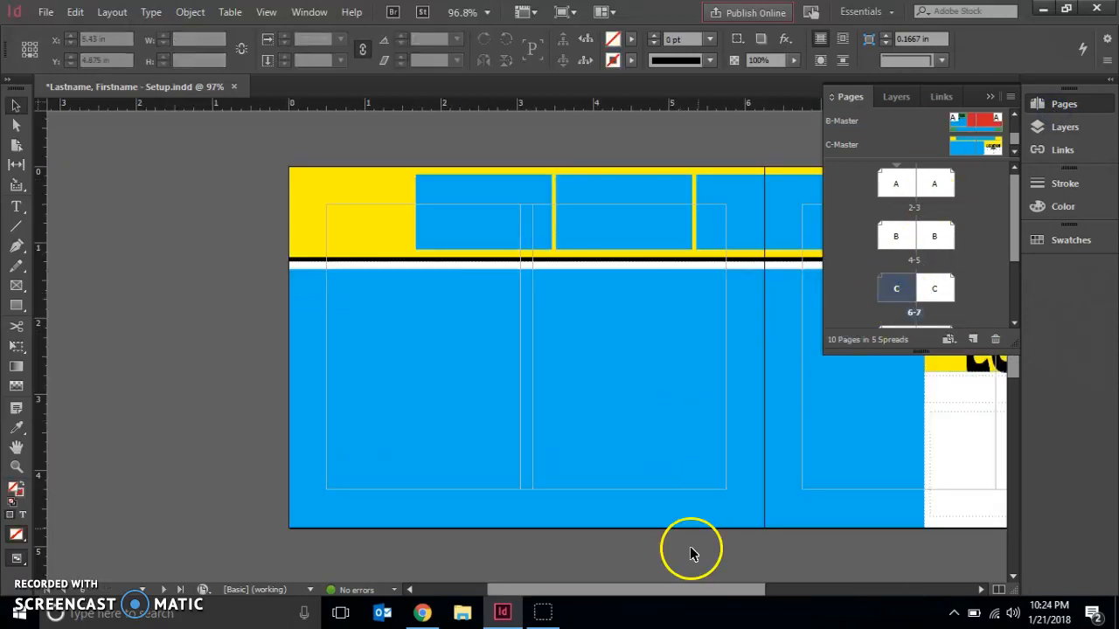
pyautogui.click(905, 251)
pyautogui.doubleClick(905, 252)
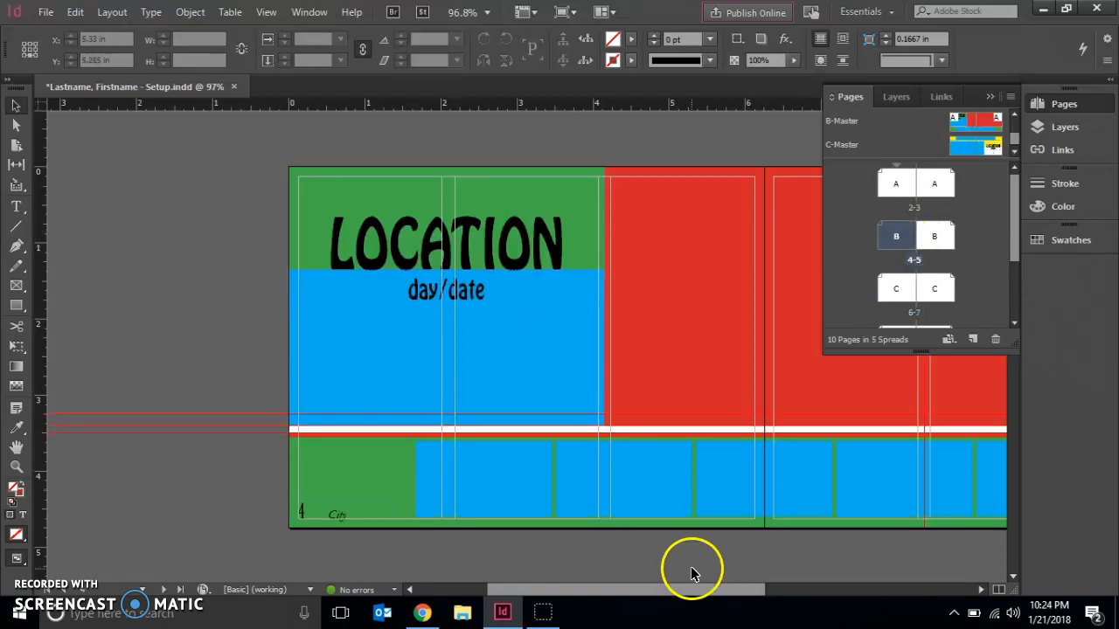
pyautogui.click(1008, 231)
pyautogui.moveTo(1008, 231); pyautogui.dragTo(1012, 286)
pyautogui.doubleClick(904, 292)
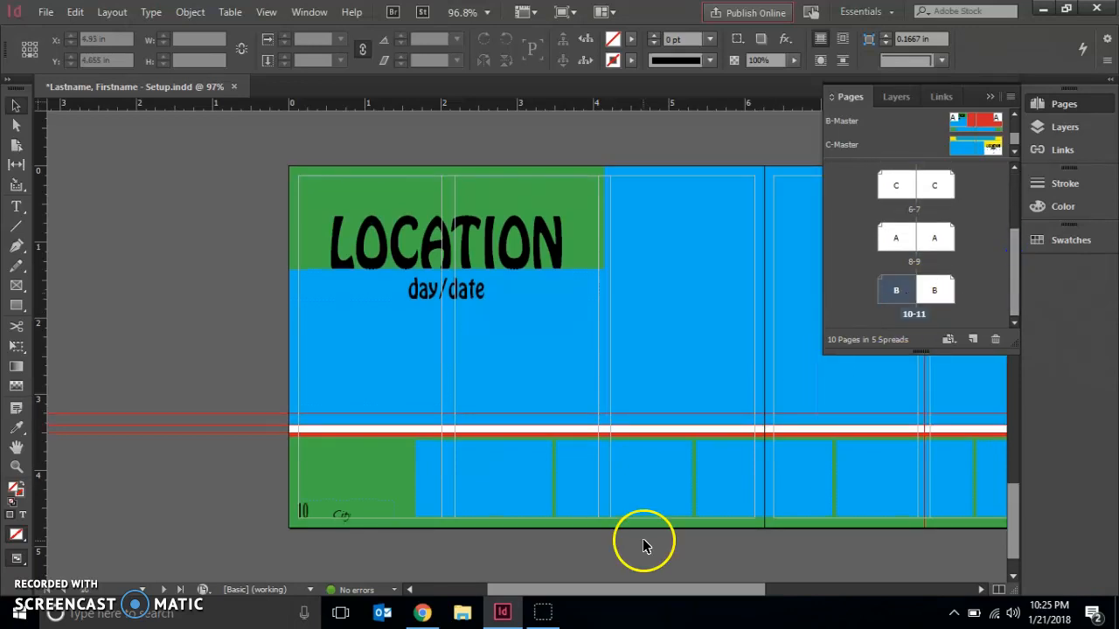
pyautogui.moveTo(621, 591); pyautogui.dragTo(644, 581)
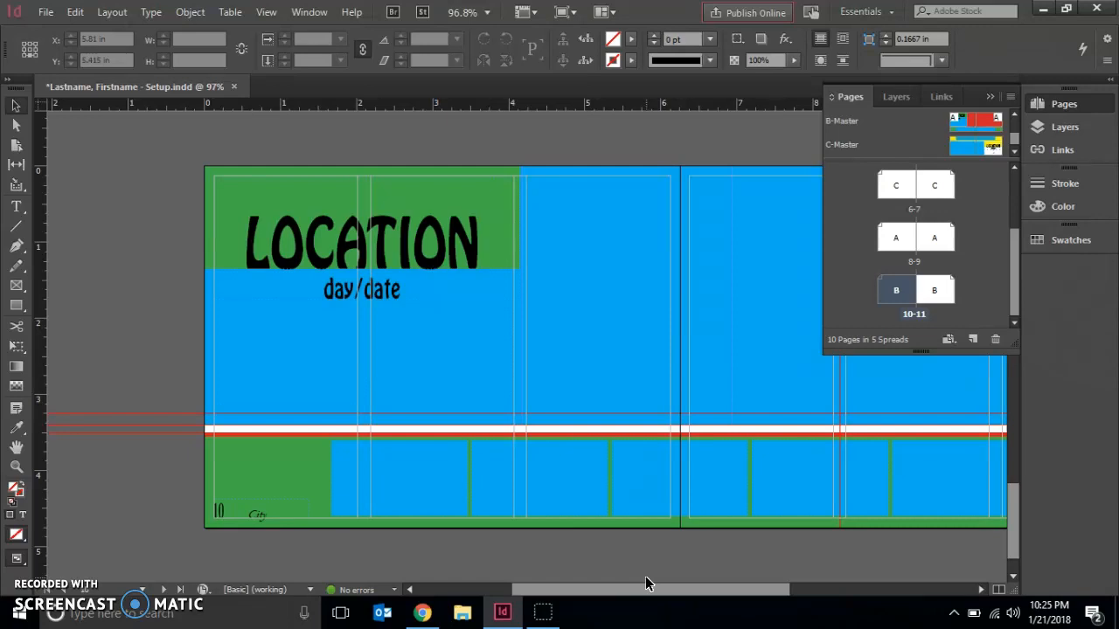
# Remove the local overrides from the MANAROLA title frame on page 3
pyautogui.moveTo(1016, 265); pyautogui.dragTo(1007, 203)
pyautogui.doubleClick(936, 188)
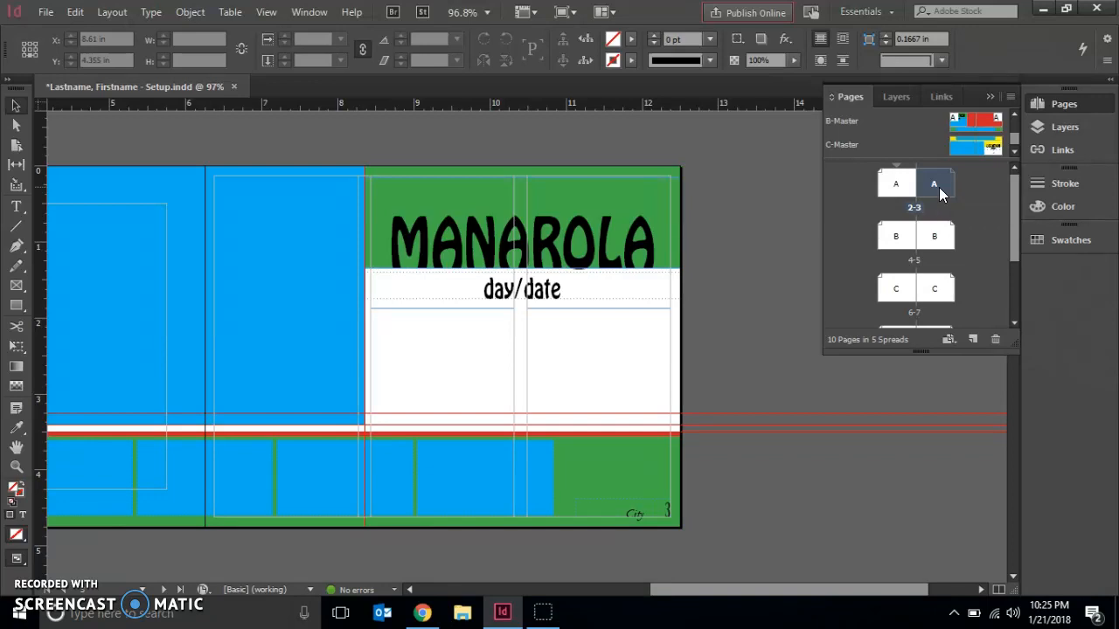
pyautogui.click(110, 137)
pyautogui.click(630, 288)
pyautogui.click(545, 257)
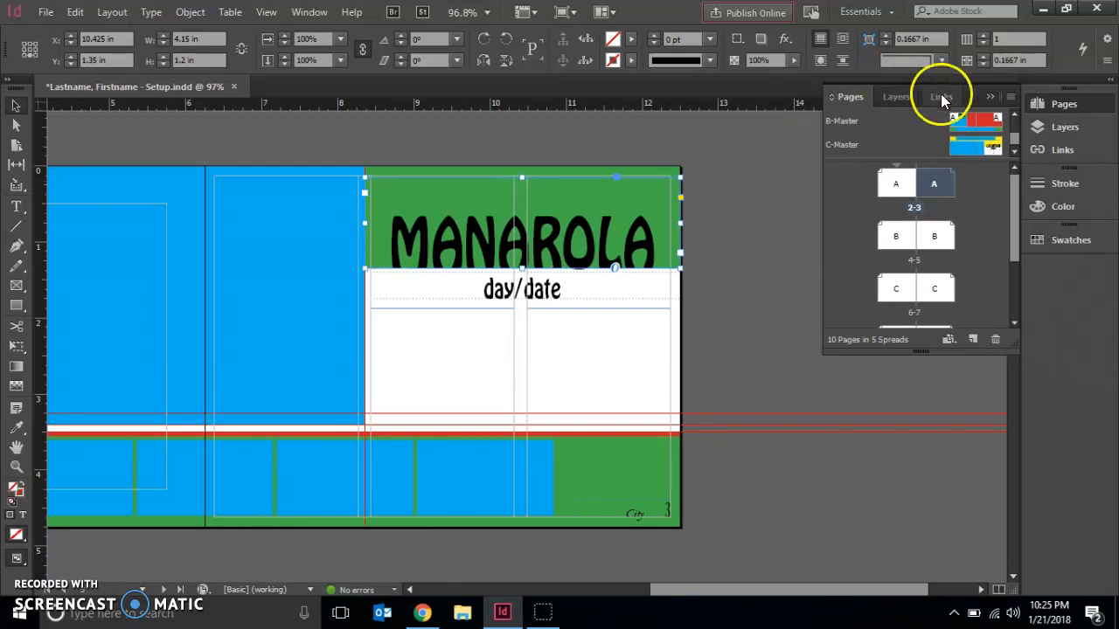
pyautogui.click(1010, 97)
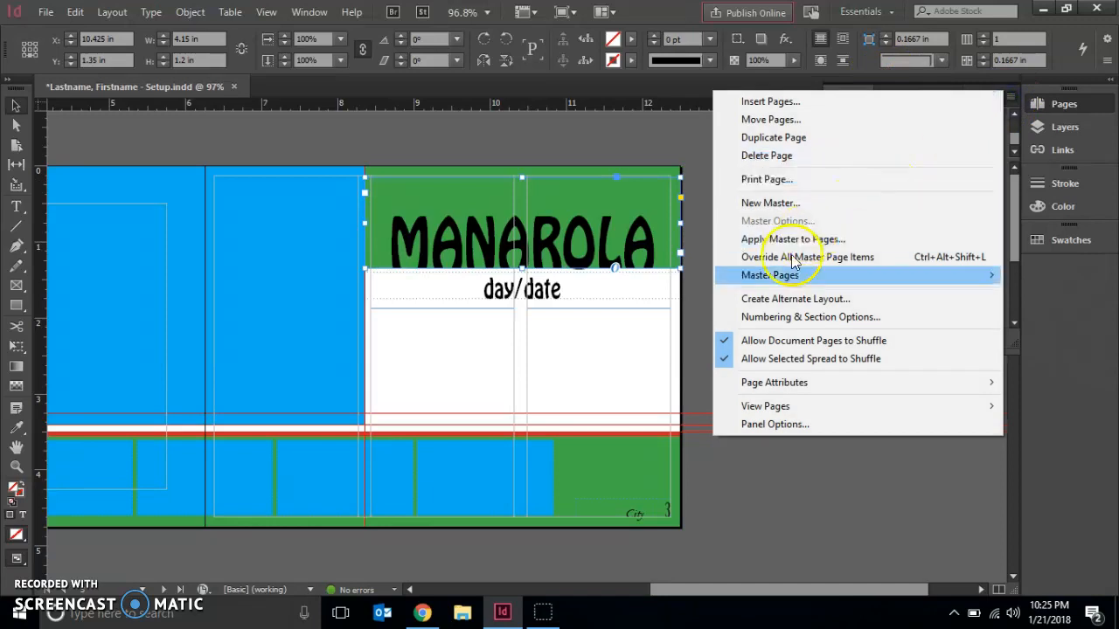
pyautogui.moveTo(757, 281)
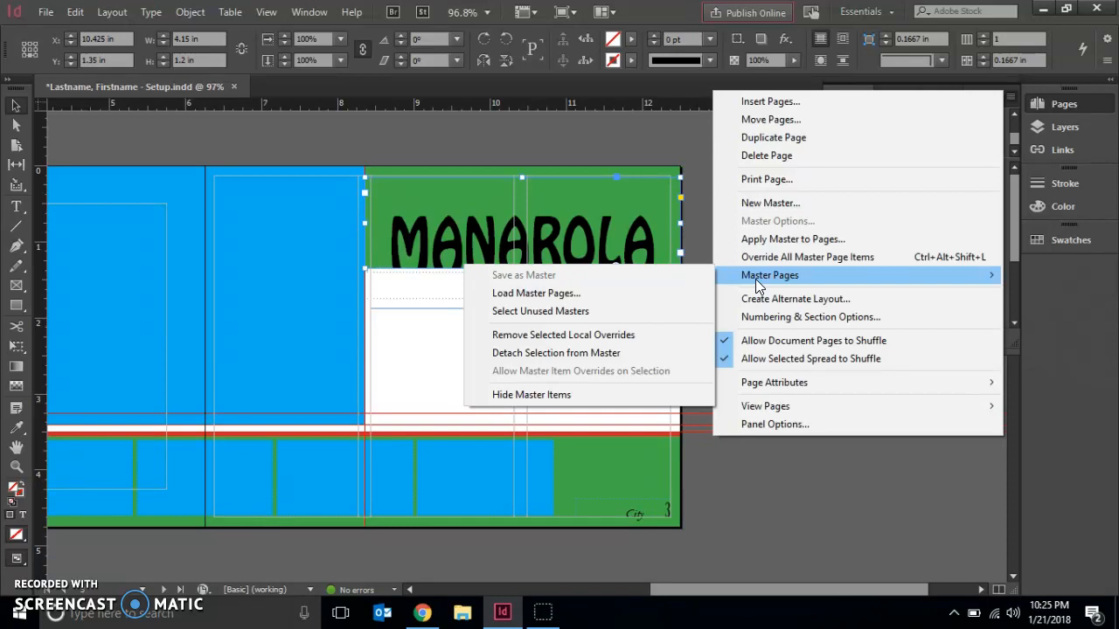
pyautogui.click(518, 334)
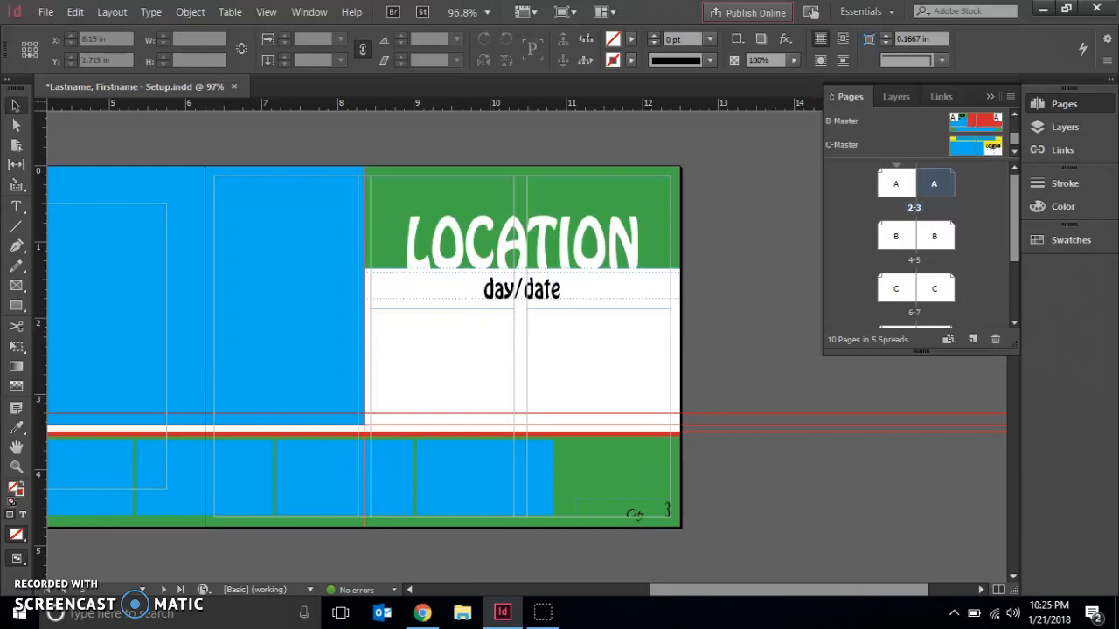
# Save the photo book document under its existing name
pyautogui.click(41, 12)
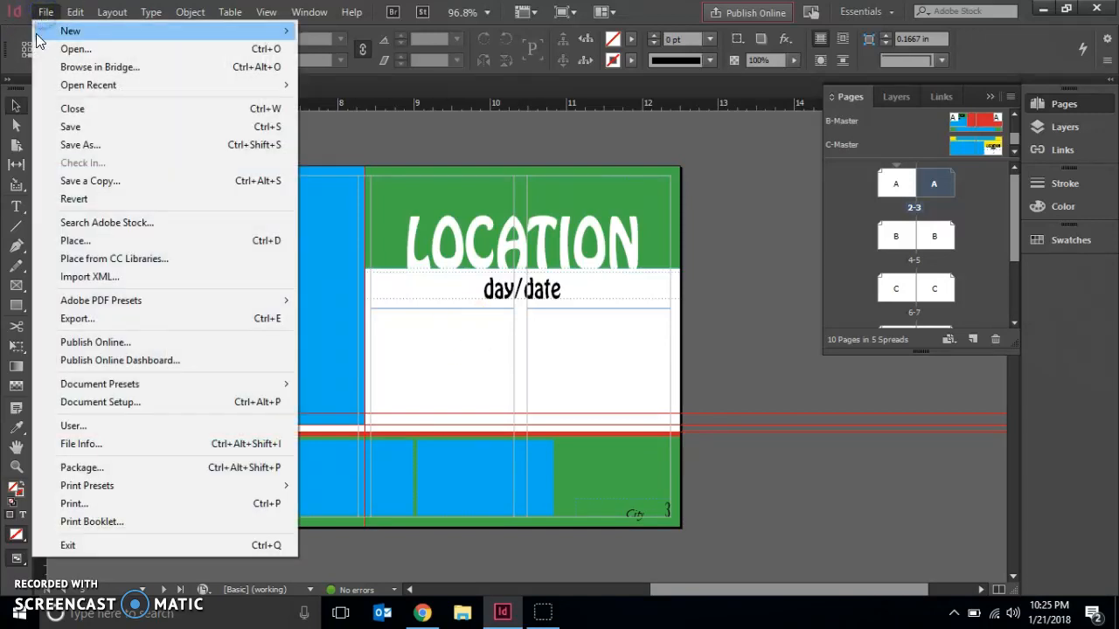
pyautogui.click(71, 132)
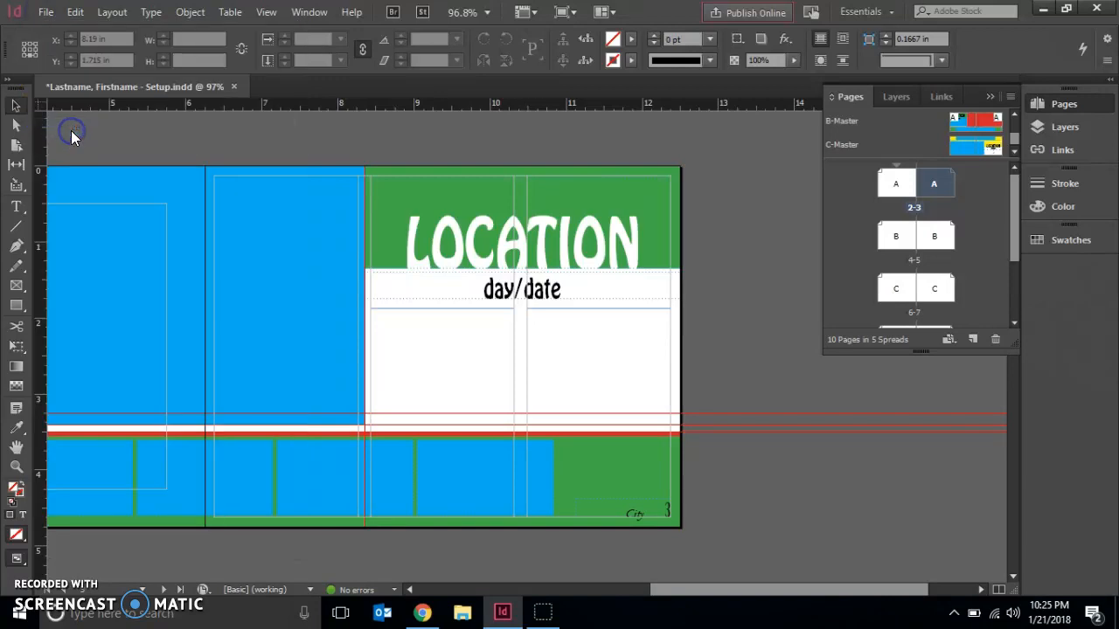